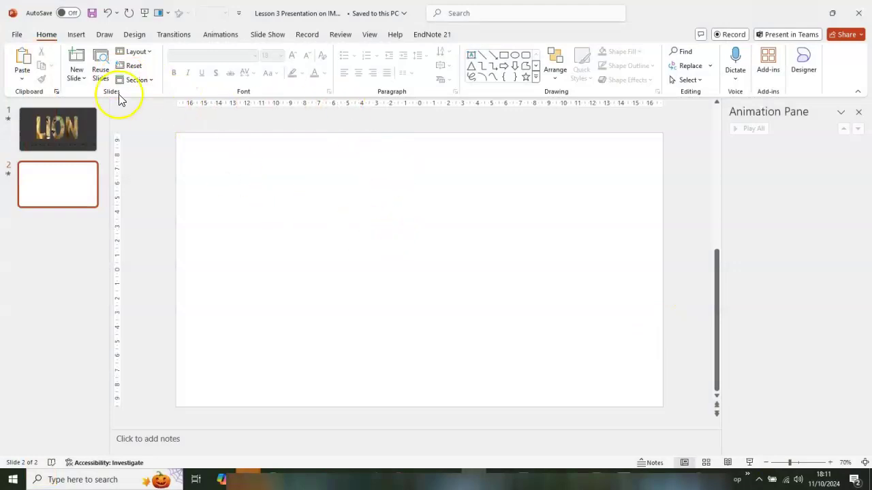
Switch the ribbon to the Insert tab with the blank second slide open.
click(76, 36)
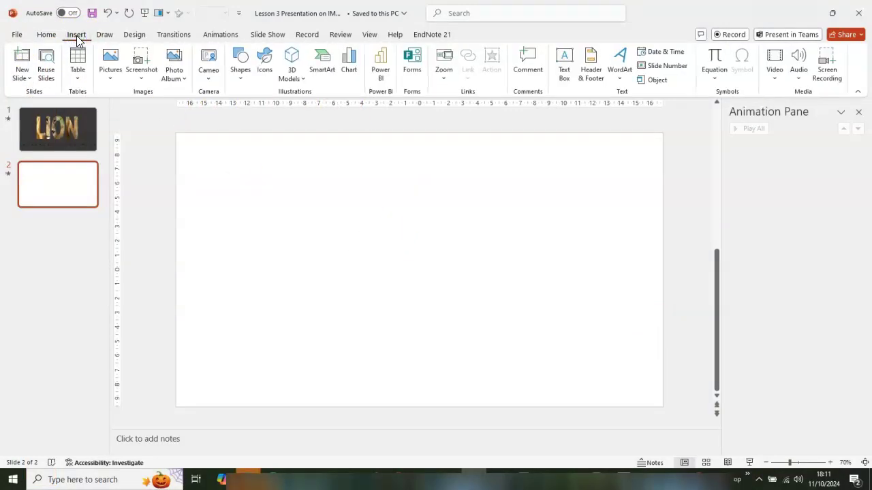
Draw a rectangle that covers the whole of slide 2.
click(241, 75)
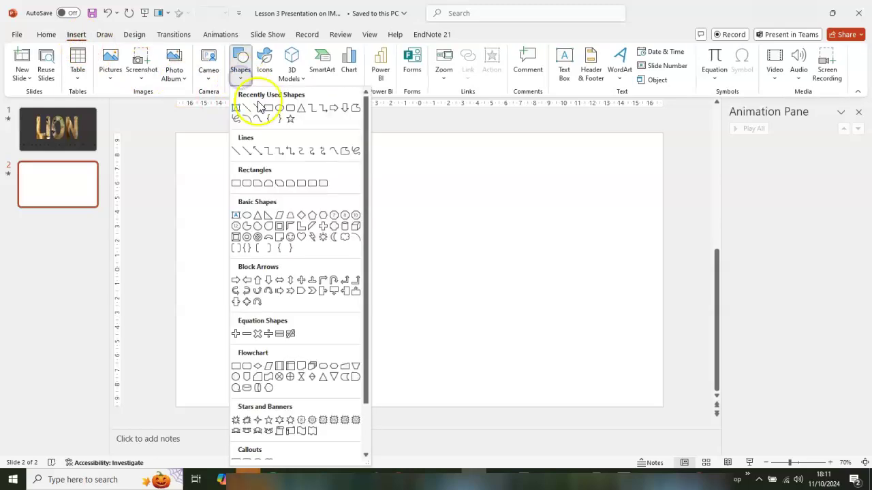
click(270, 111)
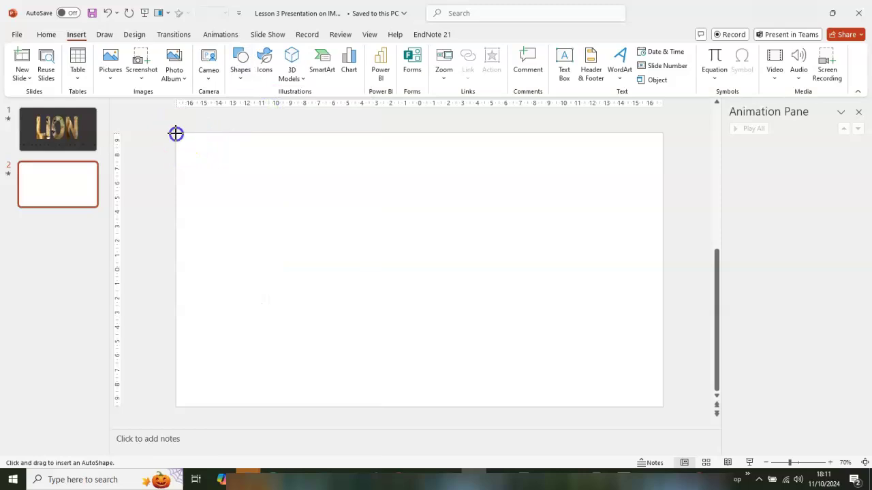
drag(178, 135, 661, 406)
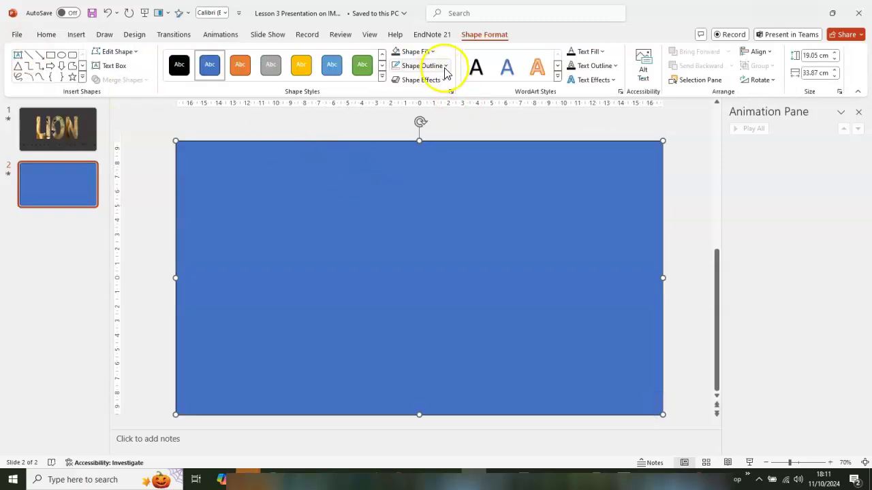
Remove the rectangle's outline and fill it dark navy blue-gray.
click(447, 66)
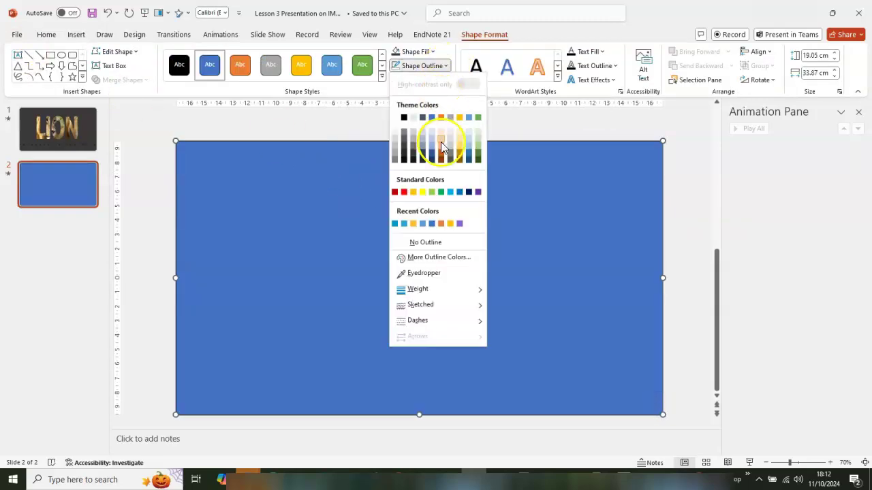
click(427, 244)
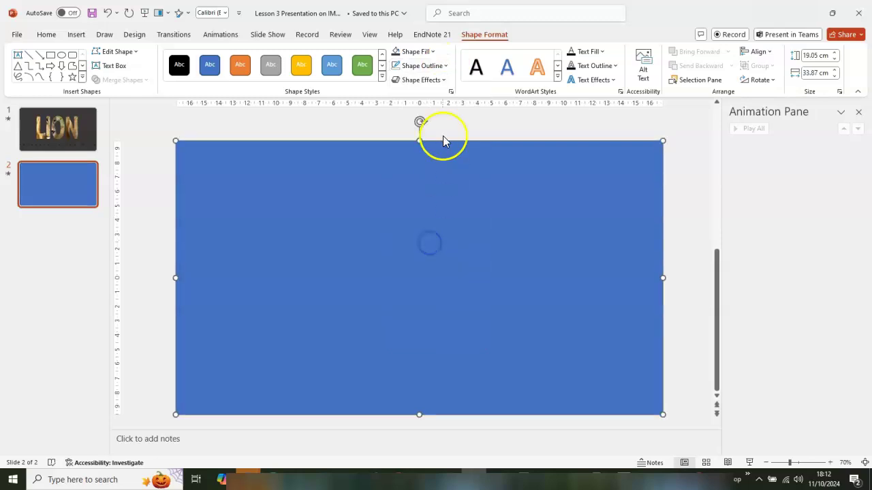
click(433, 53)
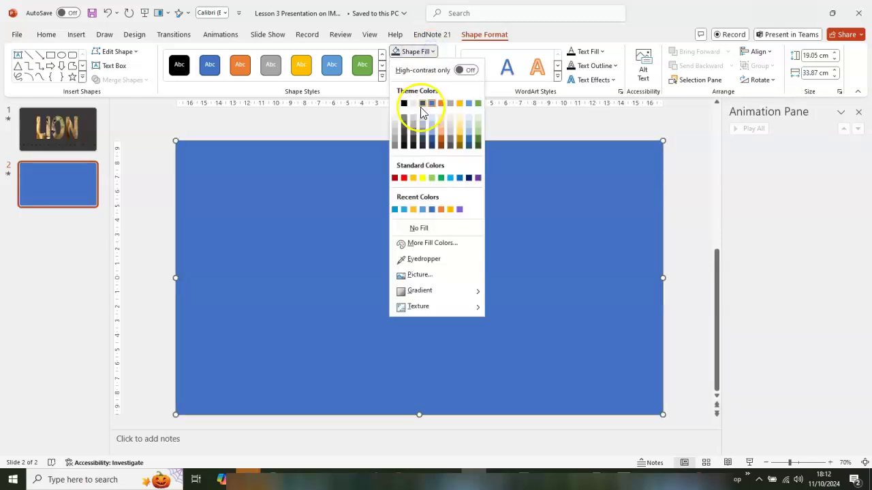
click(423, 141)
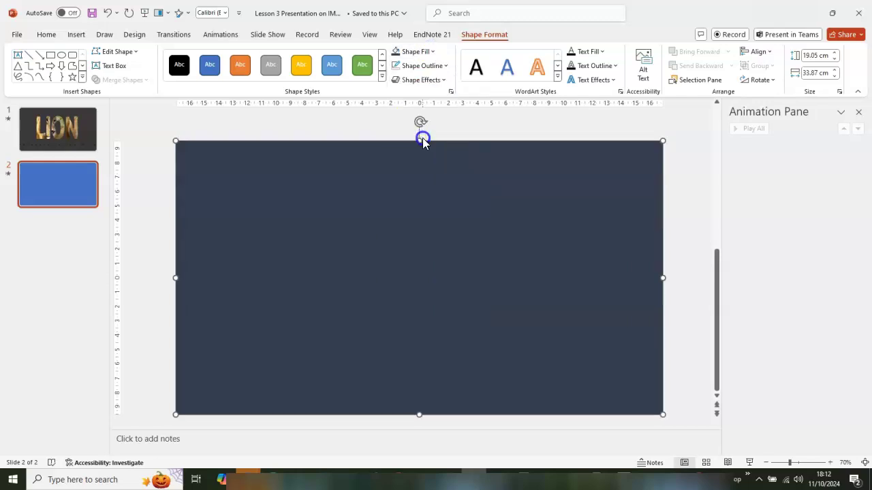
Add a text box near the slide centre containing the word LION.
click(76, 35)
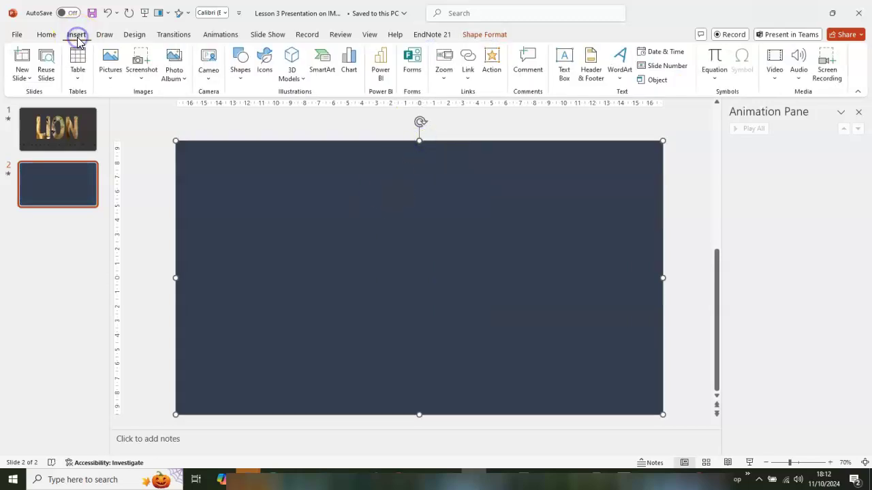
click(564, 62)
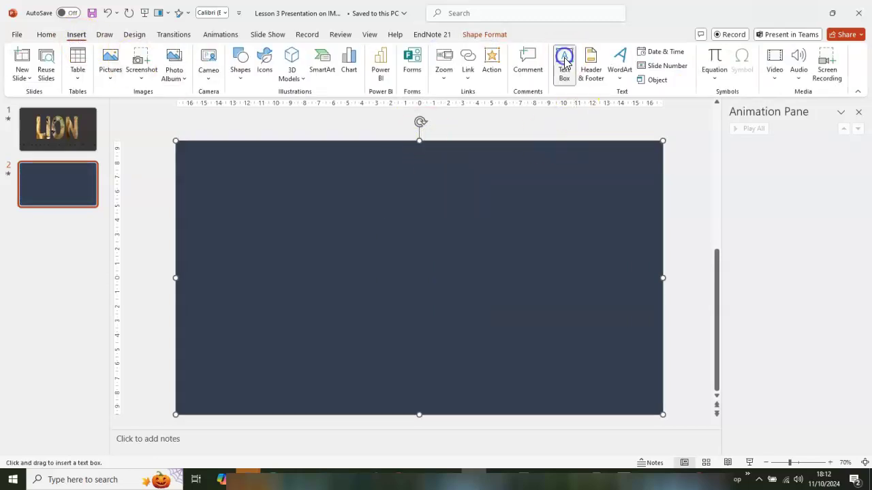
drag(363, 253, 359, 256)
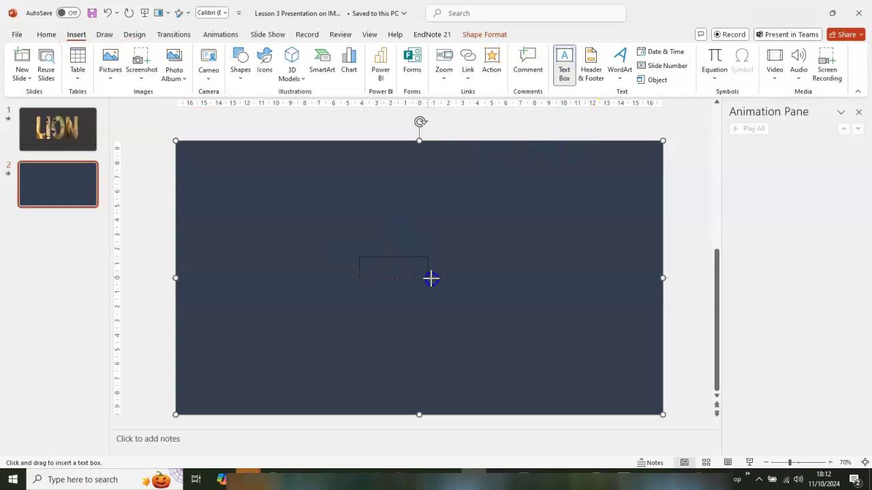
drag(557, 306, 557, 307)
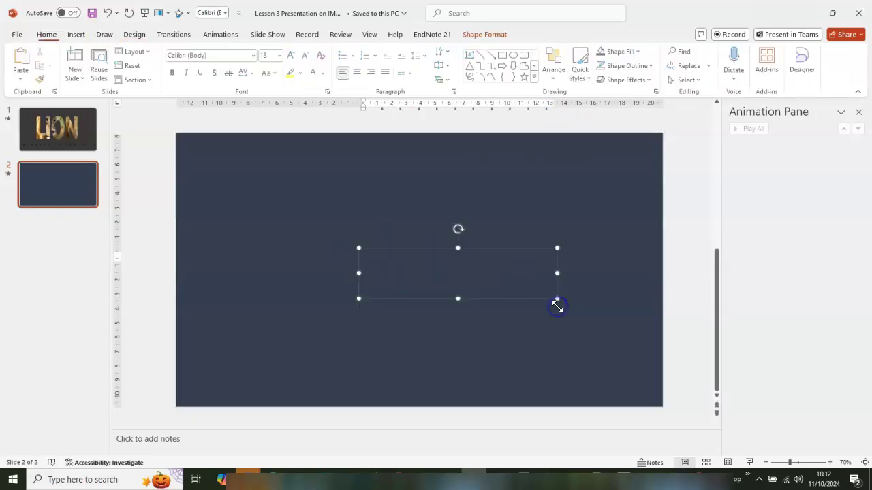
text(L)
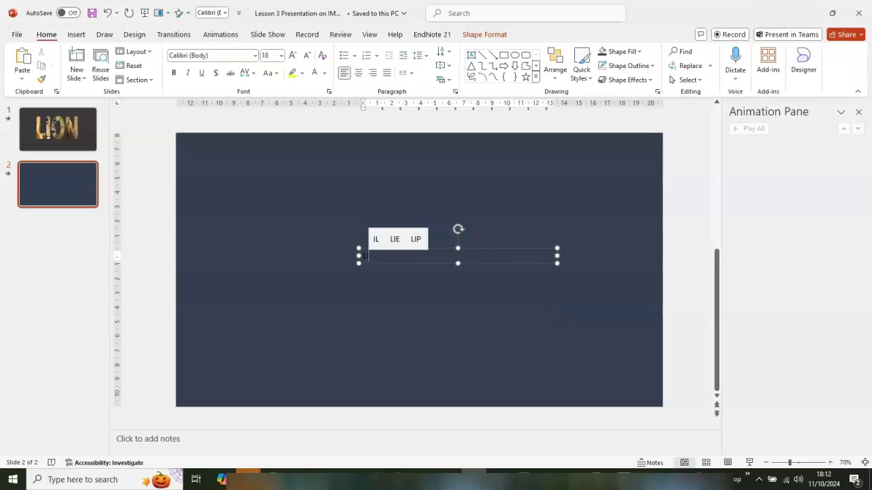
text(ION)
click(508, 251)
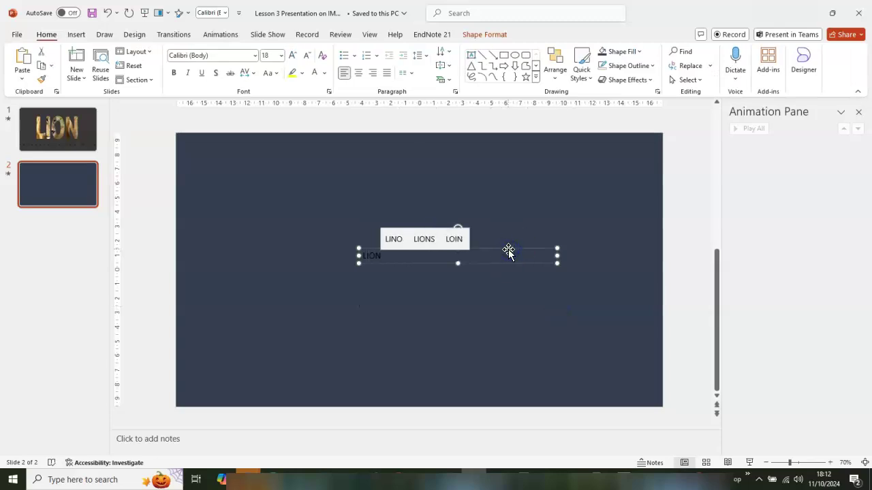
Make LION bold at 239 pt, widen its box to one line and move it centrally.
click(175, 74)
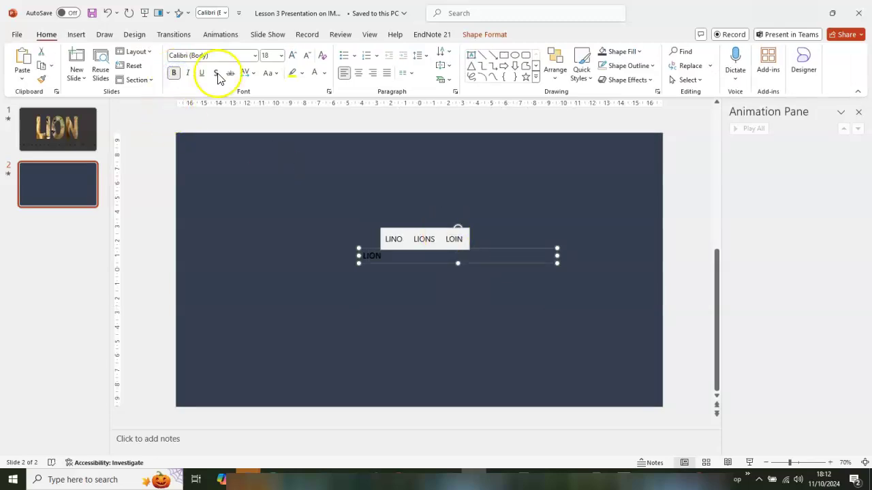
click(293, 56)
click(292, 56)
click(292, 56)
click(292, 56)
click(292, 56)
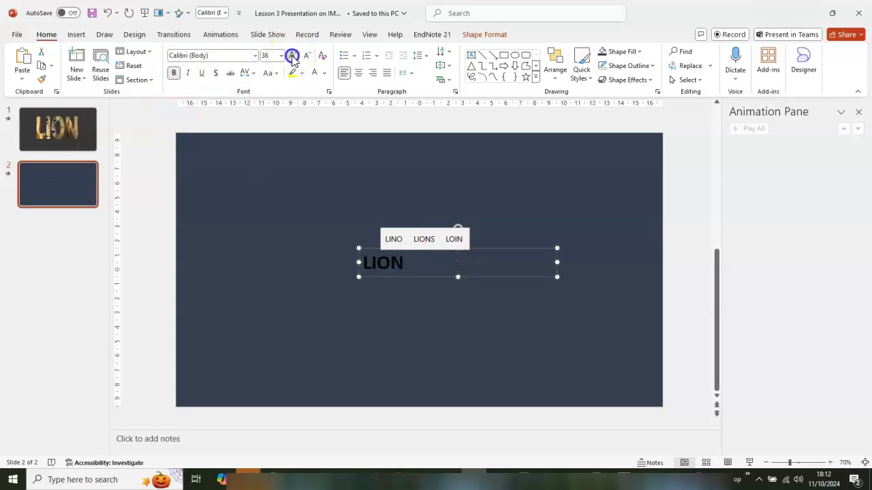
click(292, 56)
click(292, 55)
click(293, 55)
click(292, 56)
click(292, 56)
click(293, 55)
click(292, 56)
click(292, 56)
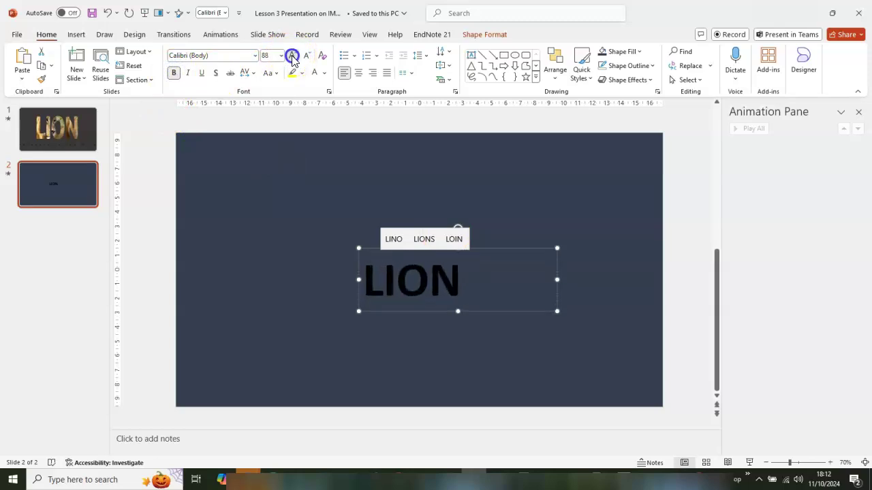
click(292, 56)
click(293, 56)
click(292, 55)
click(293, 56)
click(292, 56)
click(292, 56)
click(292, 56)
click(292, 56)
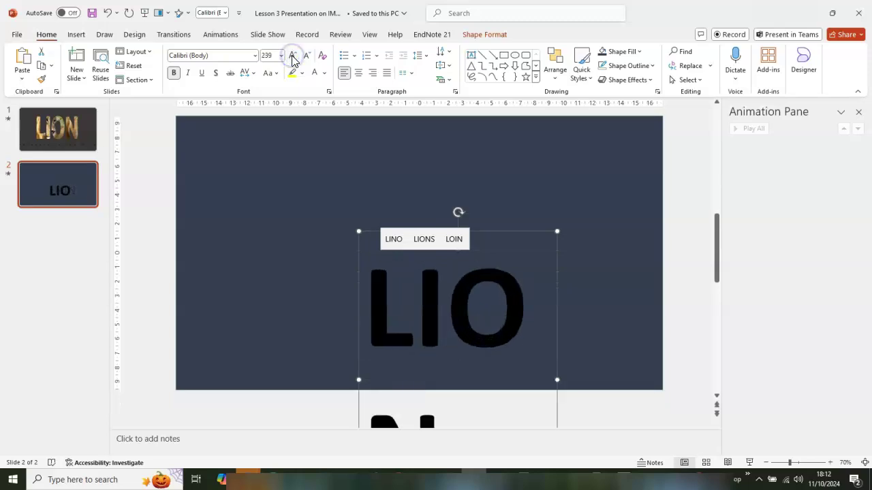
drag(557, 382, 673, 361)
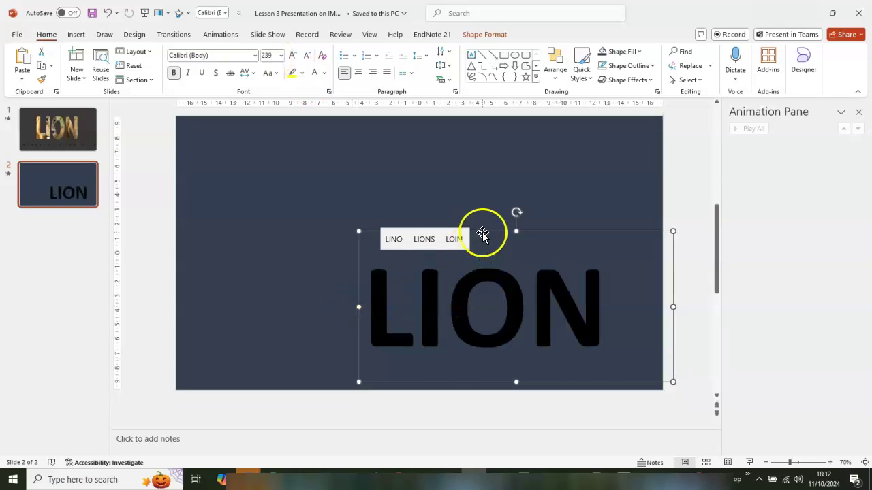
drag(484, 234, 425, 175)
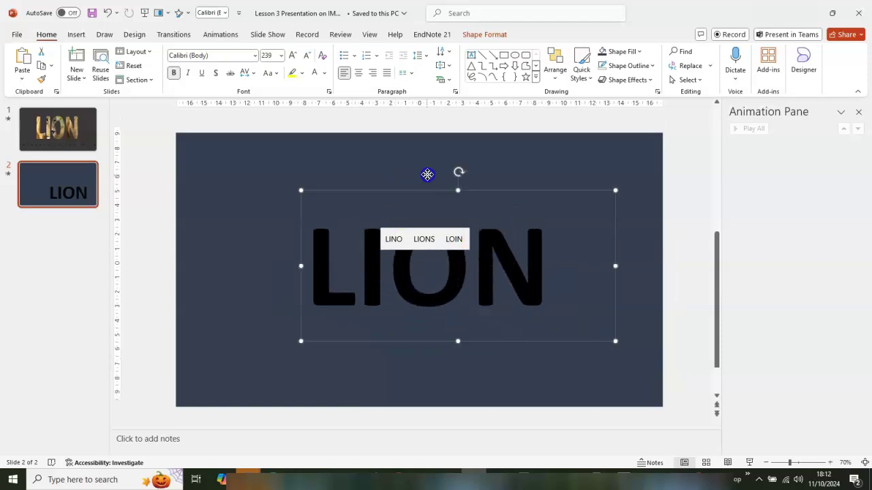
Centre the LION text within its text box, leaving the font unchanged.
click(254, 56)
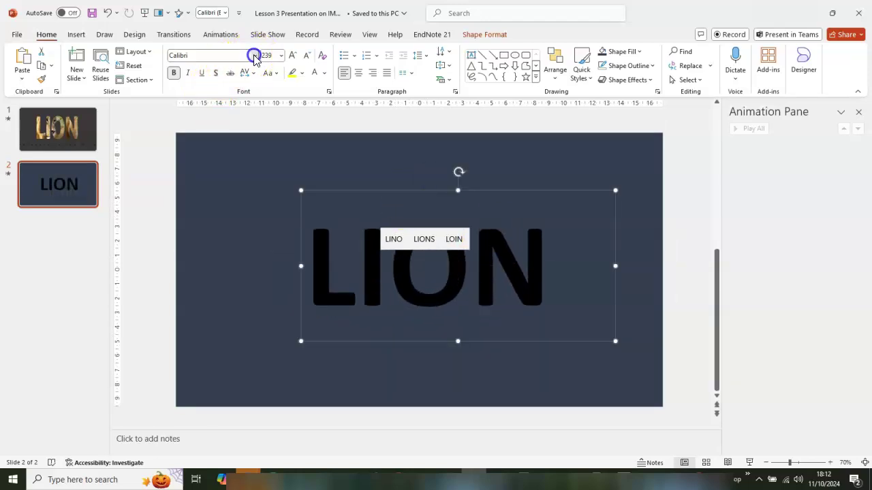
click(254, 56)
click(254, 56)
click(403, 150)
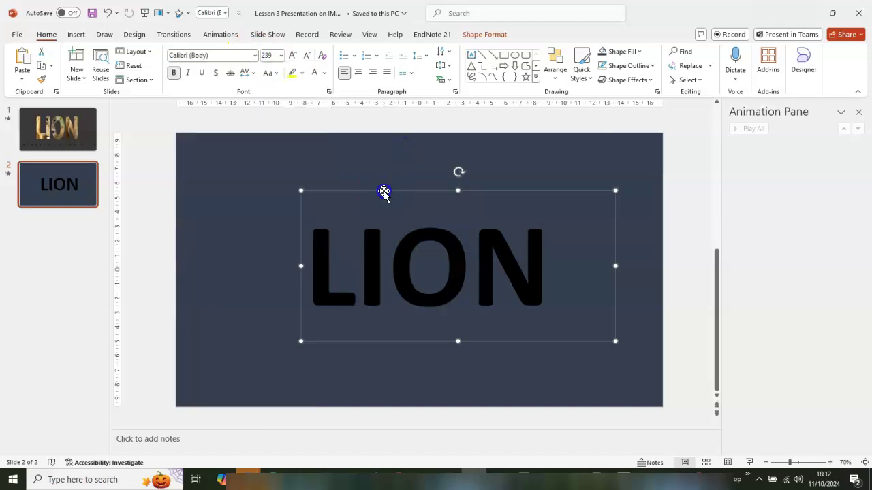
click(359, 77)
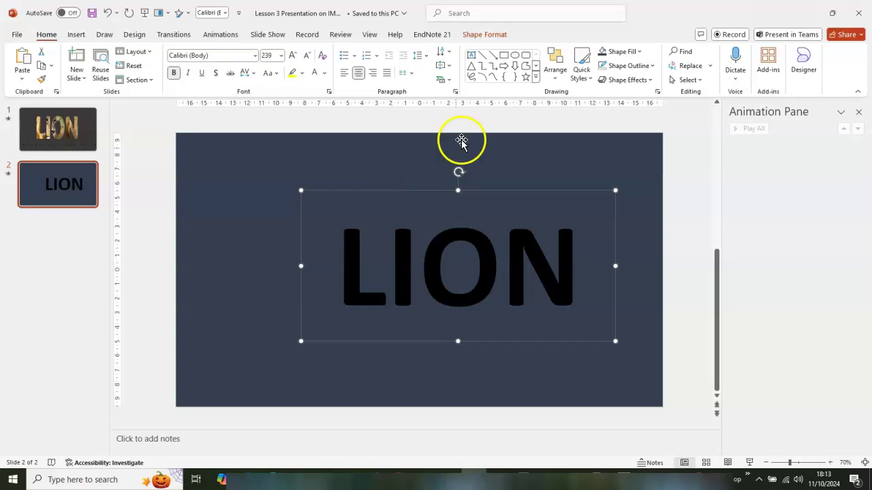
Align the LION text box to the slide's horizontal centre and vertical middle.
click(487, 35)
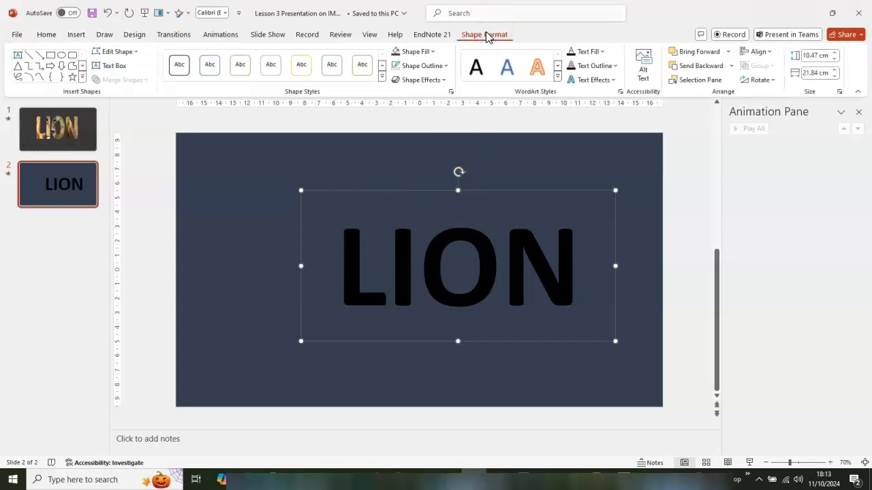
click(759, 52)
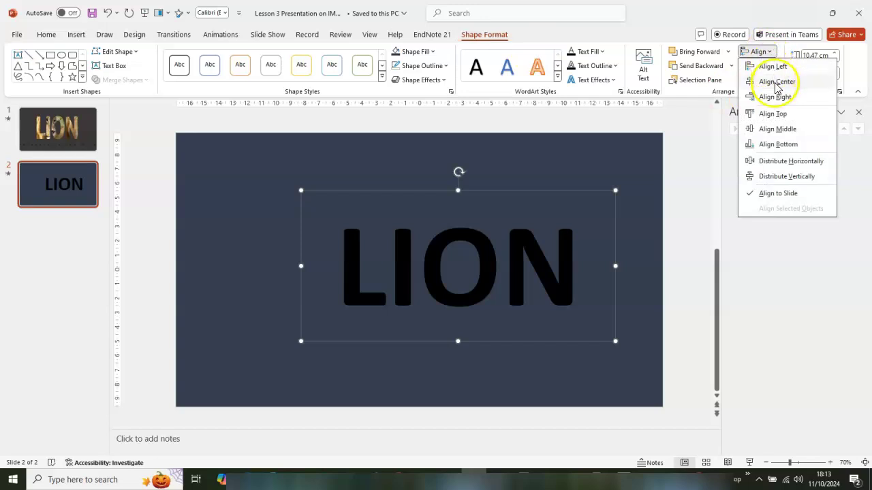
click(776, 83)
click(759, 52)
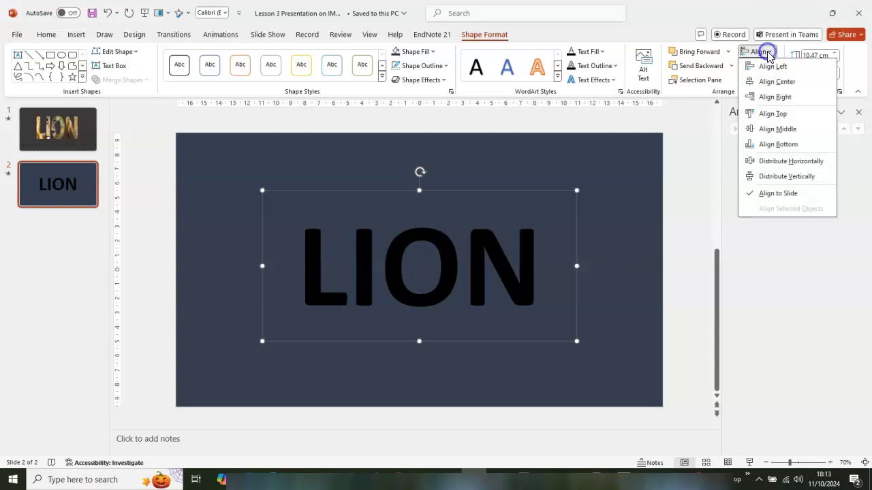
click(777, 131)
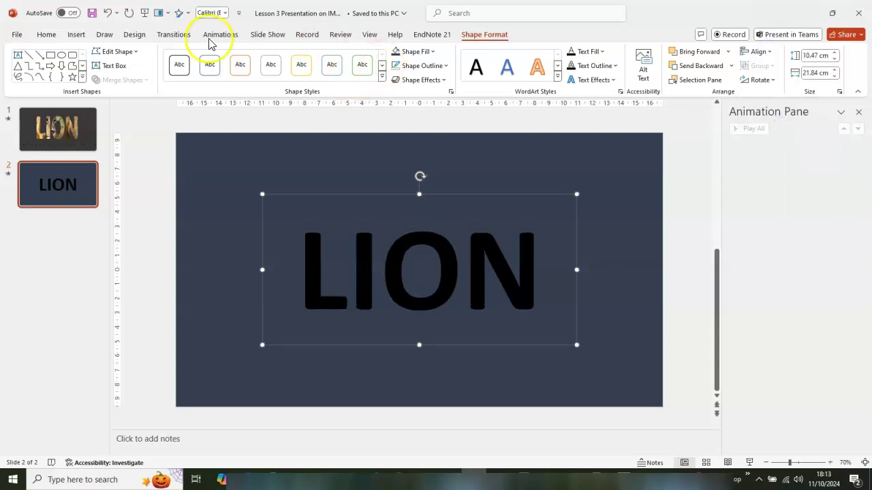
click(76, 35)
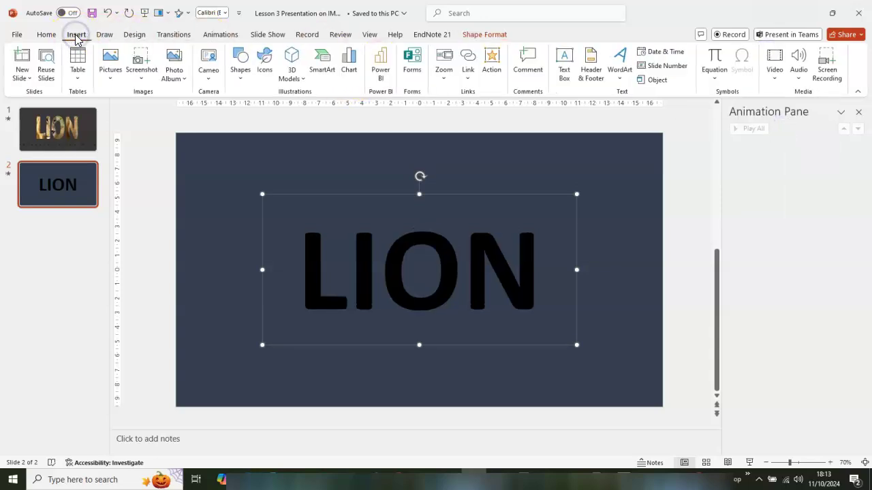
Add a text box below LION reading 'Bravery in the Wild'.
click(566, 61)
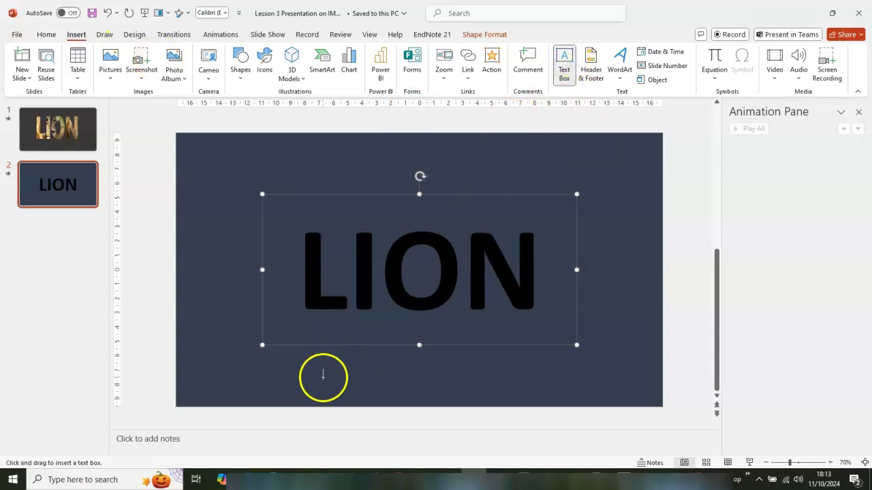
drag(424, 382, 425, 382)
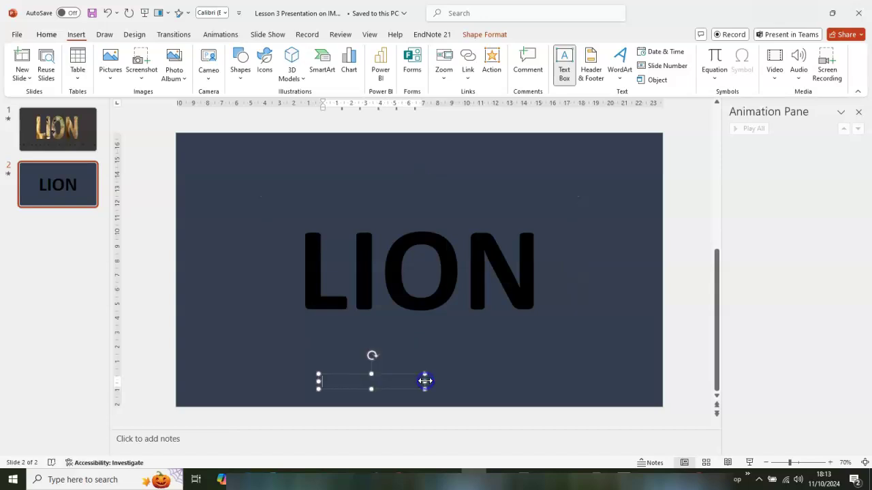
text(Braver)
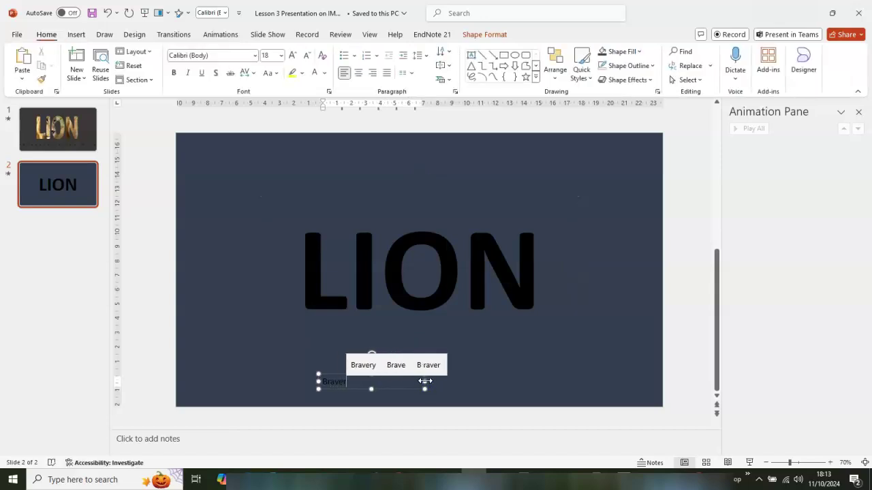
text(y in )
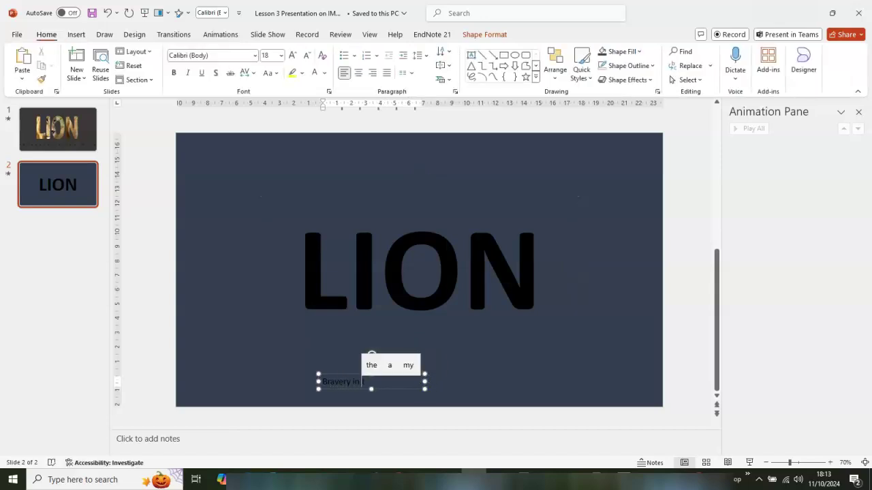
text(the W)
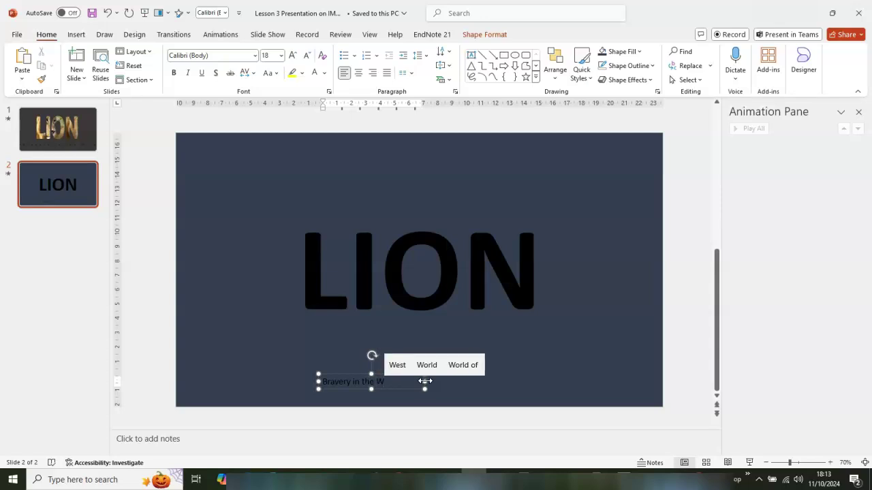
text(ild)
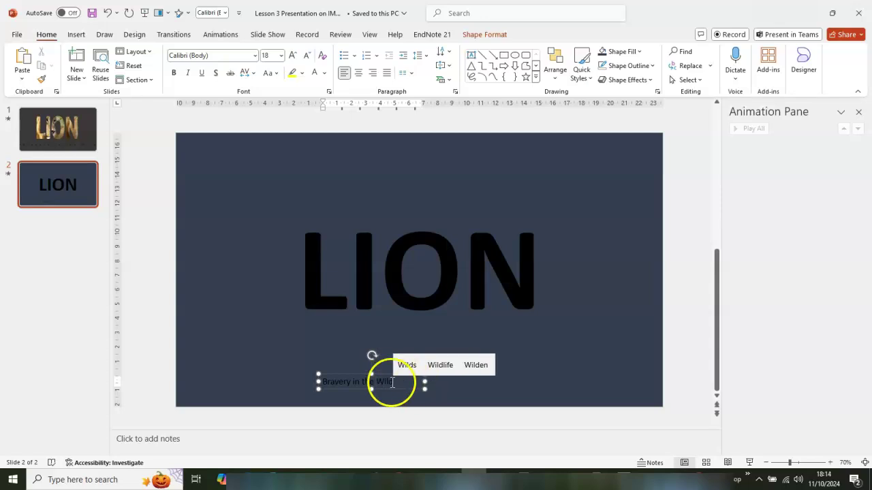
drag(382, 374, 385, 363)
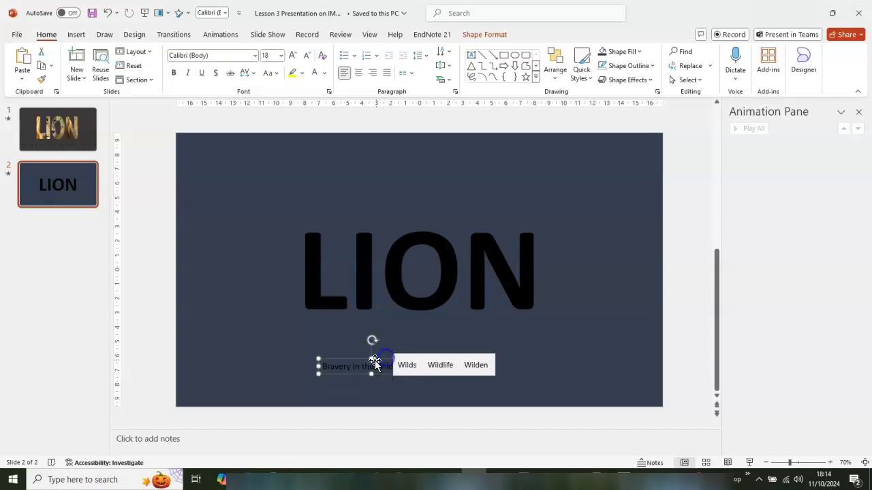
Make the subtitle bold and enlarge it step by step to 36 pt.
click(175, 74)
click(290, 60)
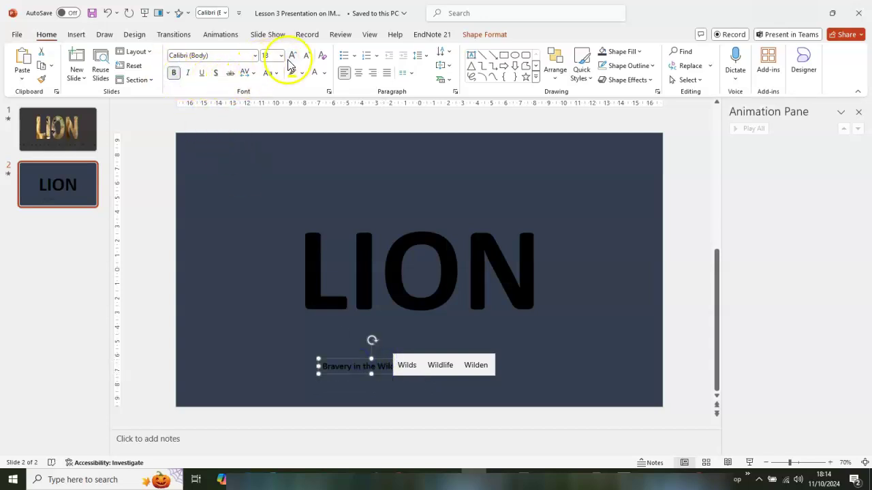
click(292, 58)
click(292, 57)
click(291, 57)
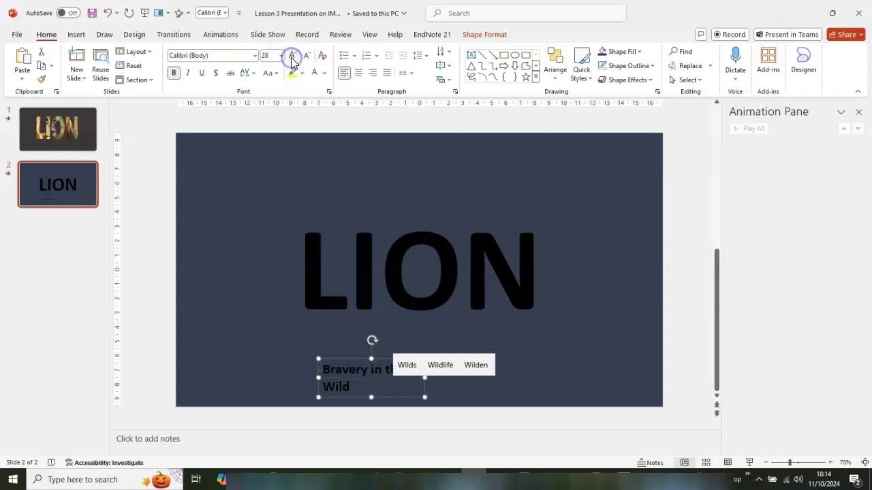
click(291, 59)
click(292, 57)
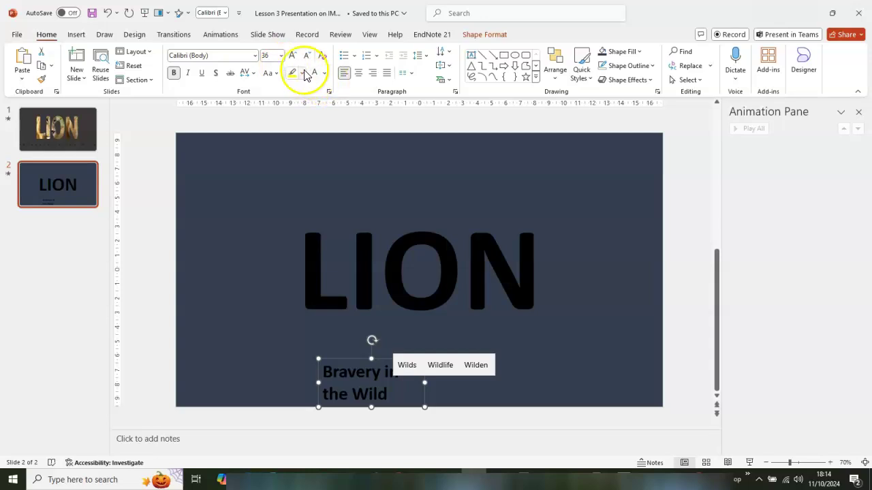
click(253, 74)
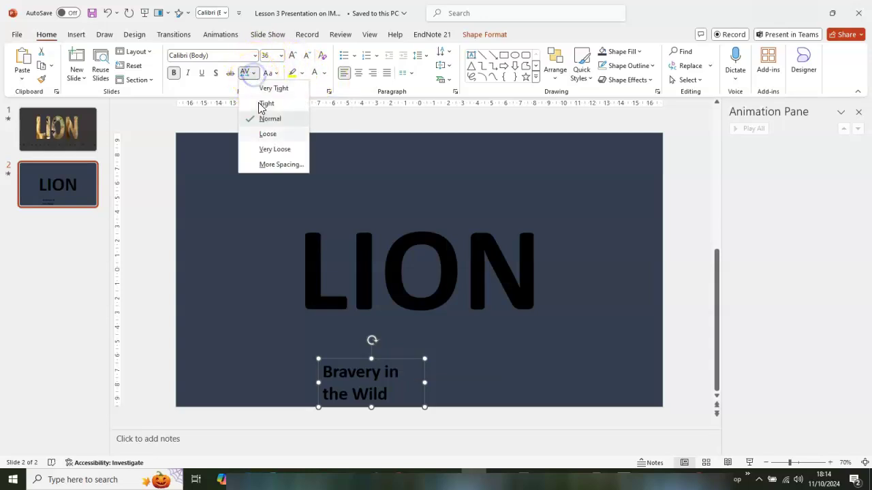
Expand the subtitle's character spacing by 20 pt.
click(282, 165)
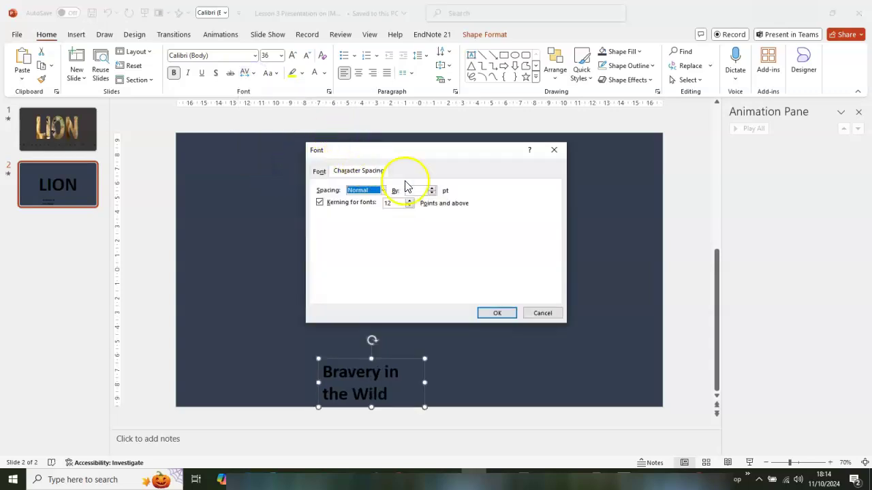
click(418, 191)
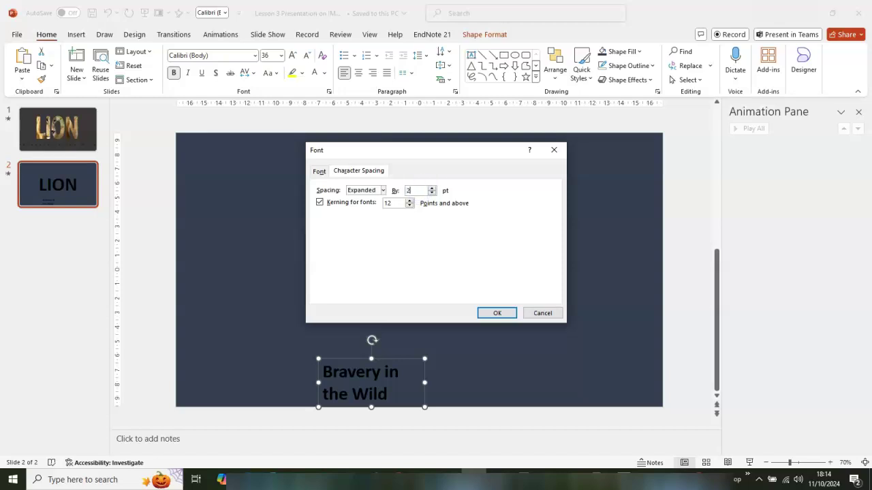
click(497, 313)
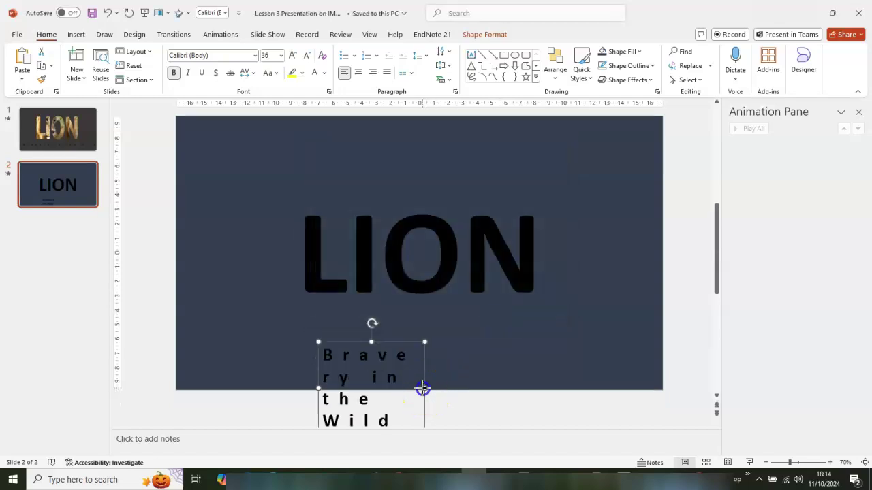
Stretch the subtitle box left and right, then move it just beneath LION.
drag(422, 388, 650, 344)
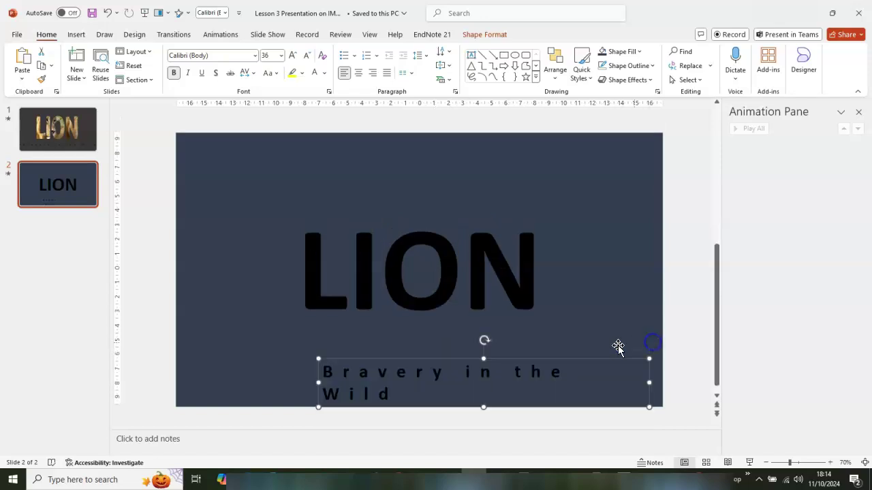
drag(318, 383, 248, 368)
drag(409, 366, 416, 339)
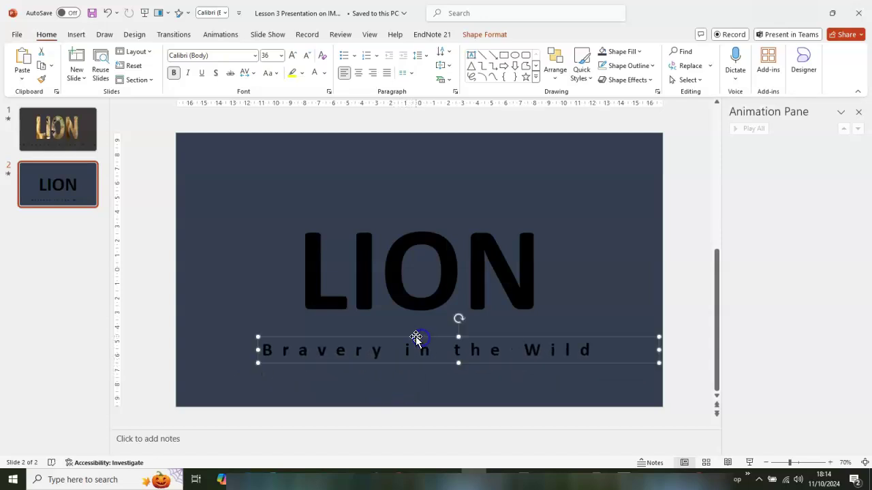
Colour the subtitle text white and zoom the view out to 50%.
click(325, 73)
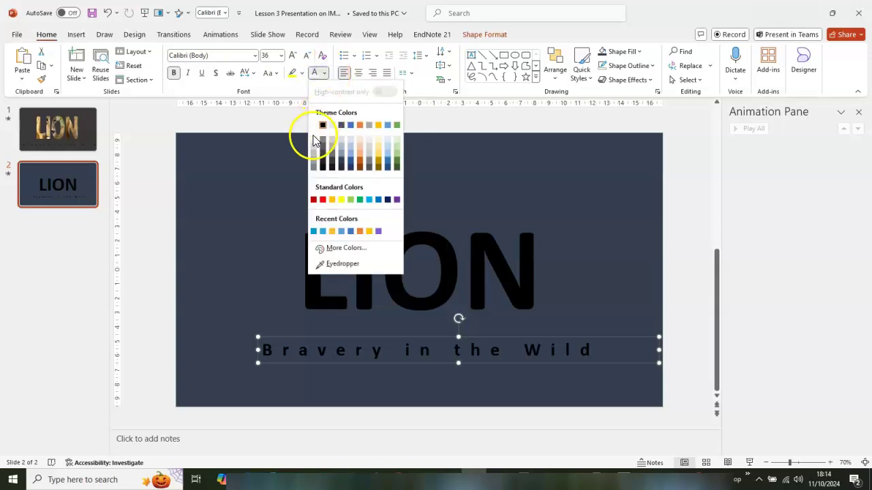
click(313, 141)
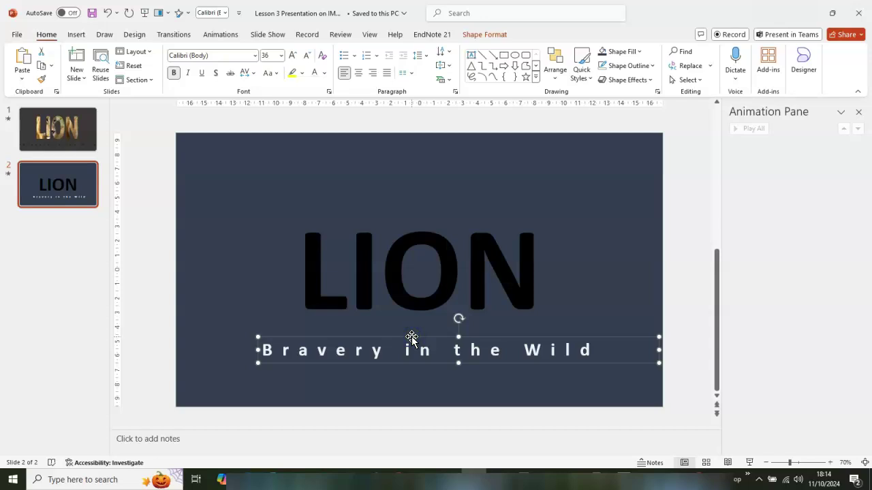
click(766, 464)
click(766, 463)
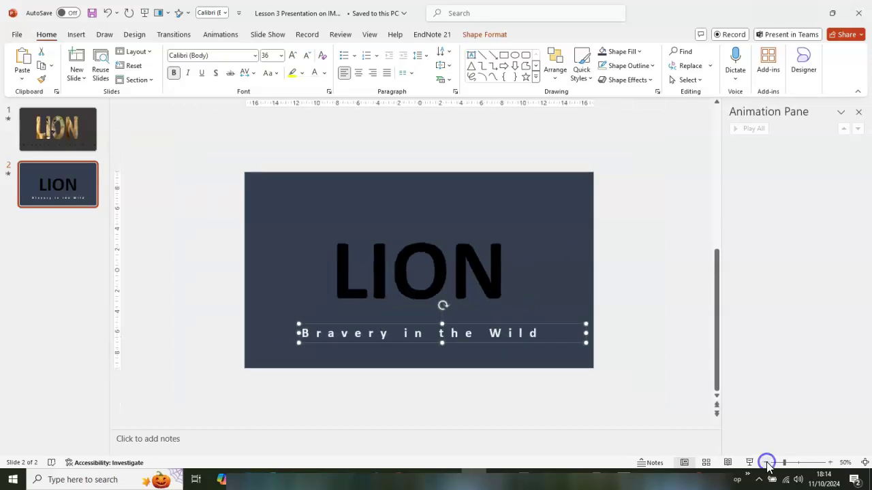
Select the navy rectangle plus LION and subtract LION from the rectangle.
click(441, 180)
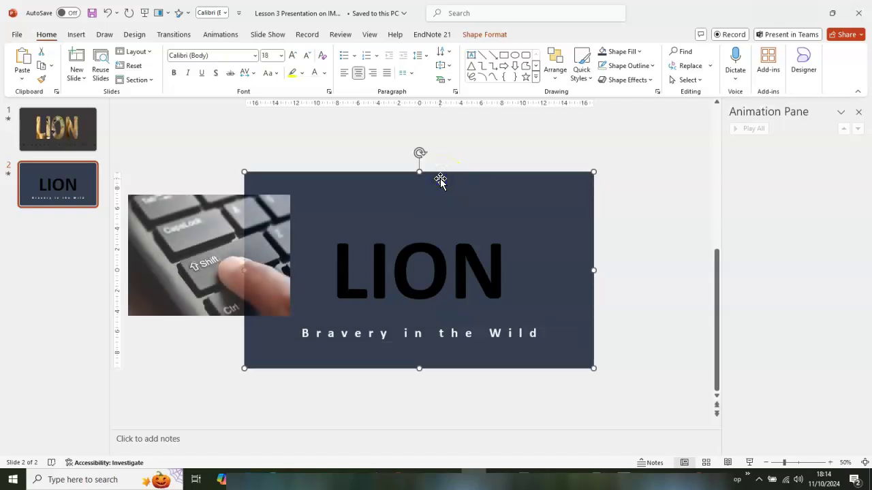
shift+click(382, 249)
click(485, 35)
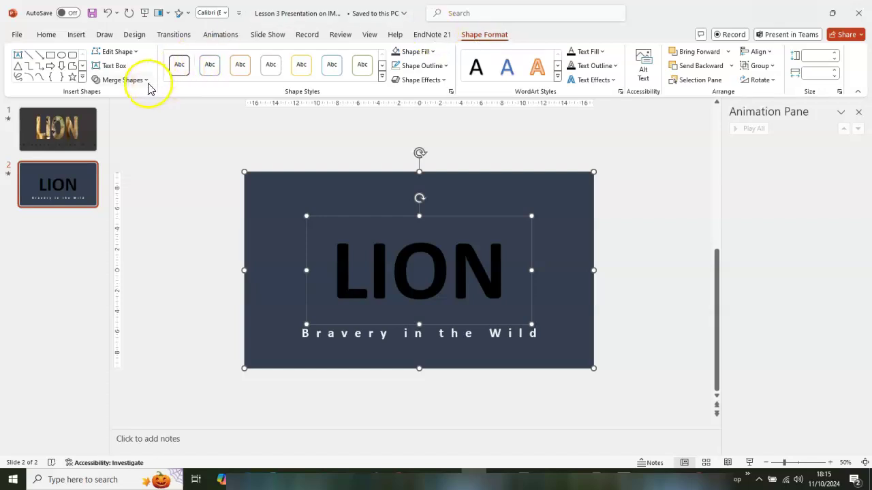
click(146, 81)
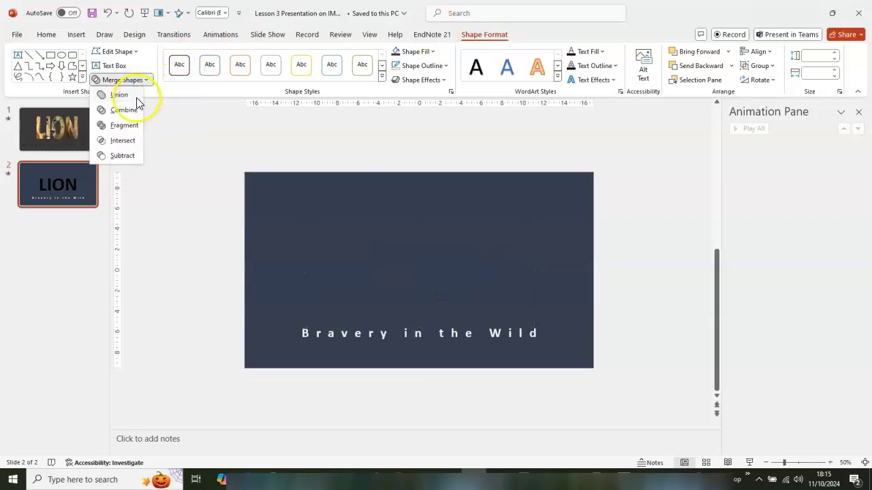
click(124, 158)
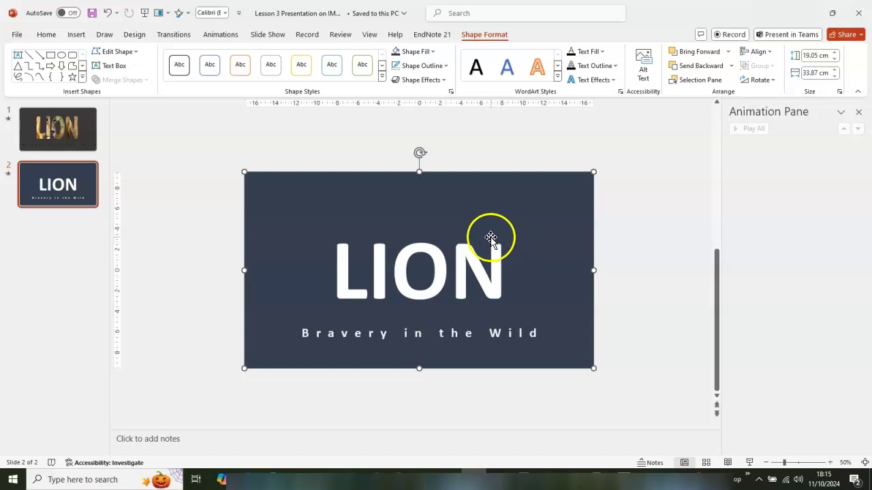
Insert the lion2 photo from this computer onto slide 2.
click(76, 35)
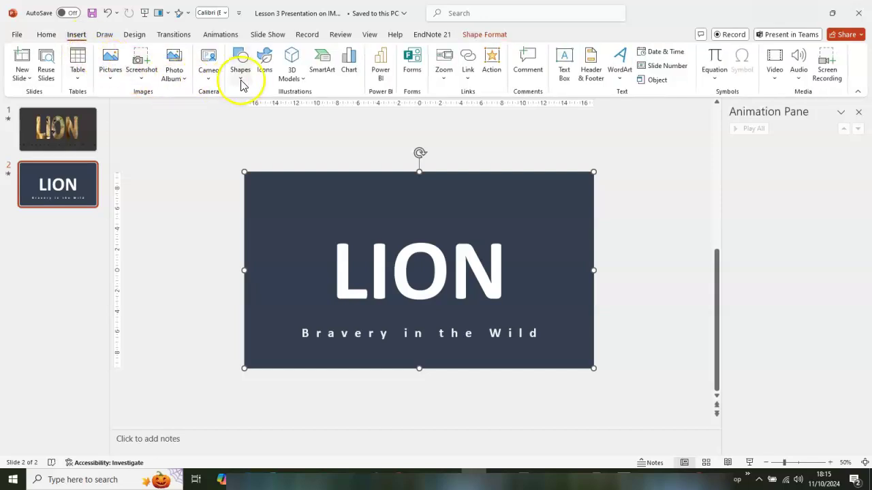
click(110, 77)
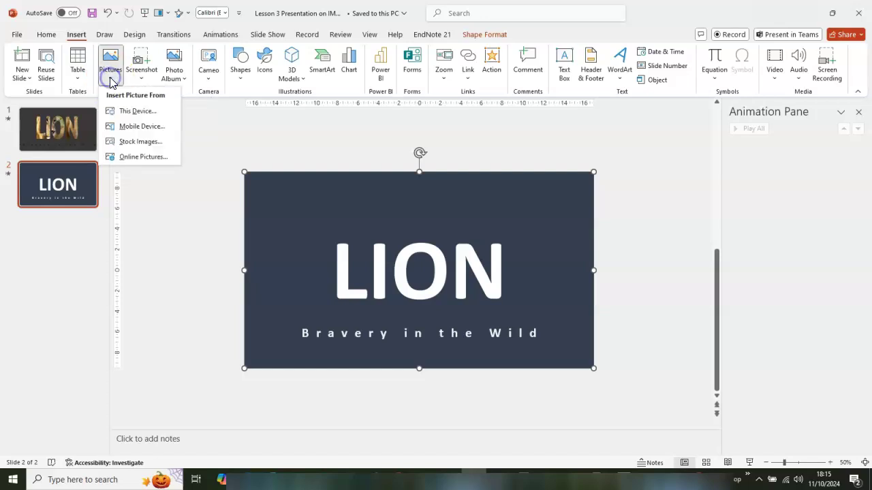
click(134, 115)
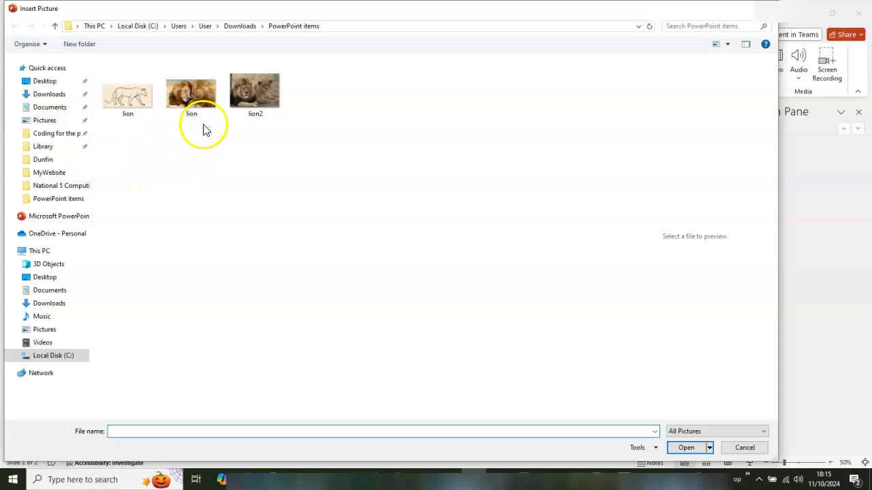
click(255, 95)
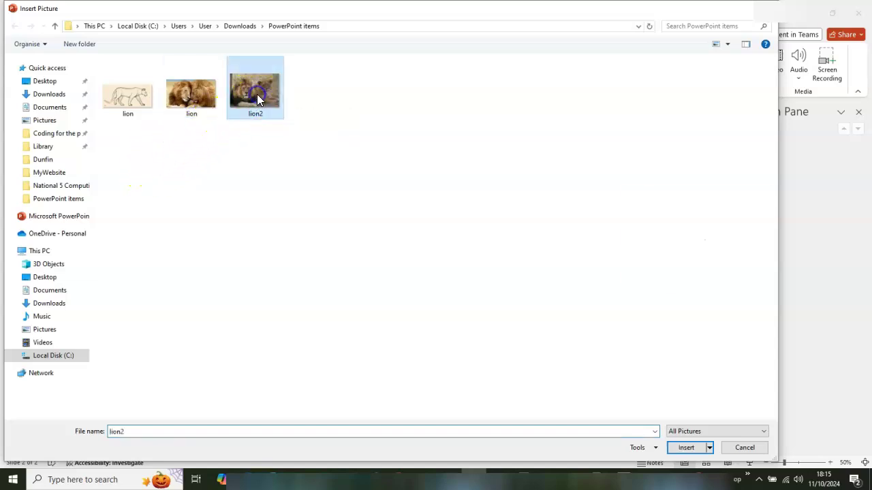
click(689, 448)
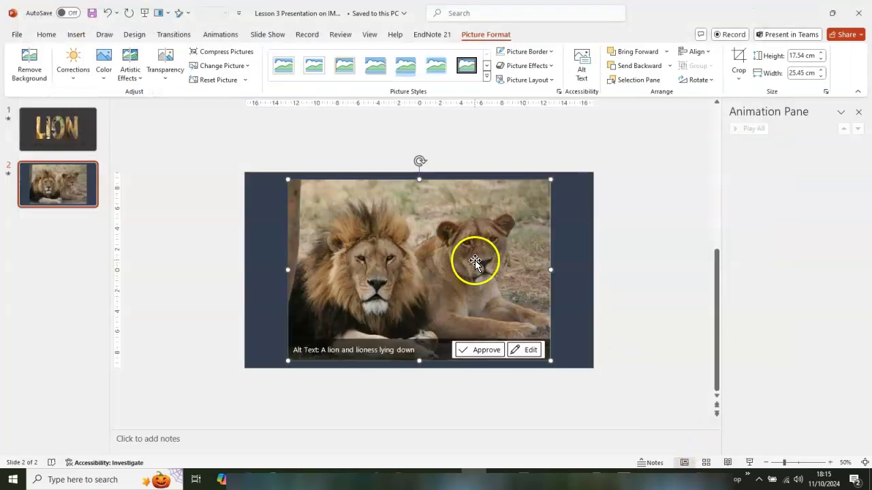
Crop the lion photo to a 16:9 aspect ratio.
click(737, 81)
mouse_move(767, 126)
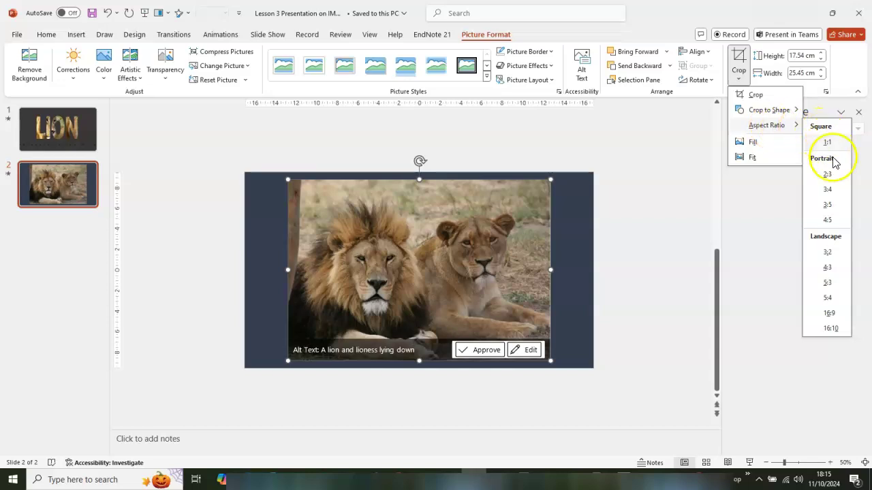
click(829, 313)
click(566, 275)
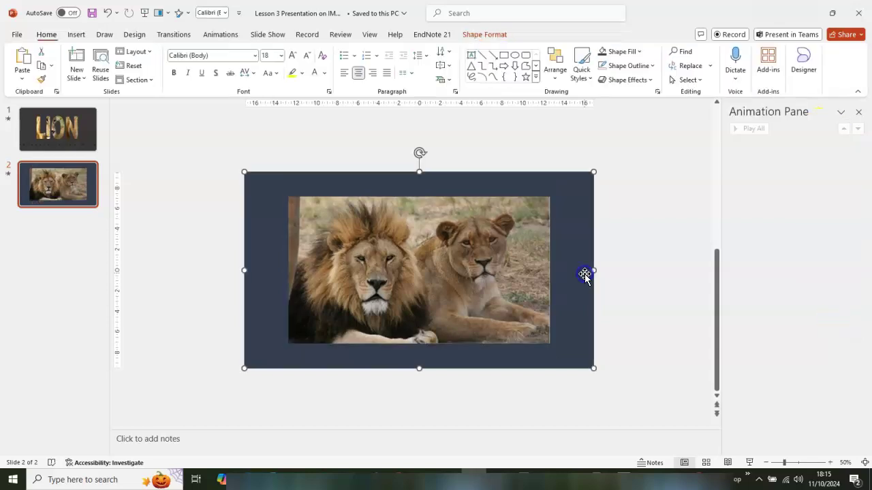
Send the lion photo to the back, behind the navy background.
click(414, 255)
right_click(415, 255)
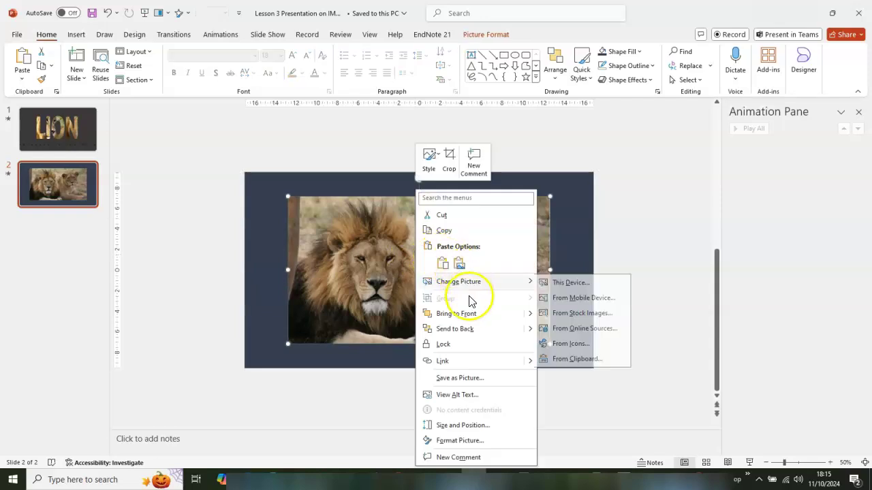
click(455, 329)
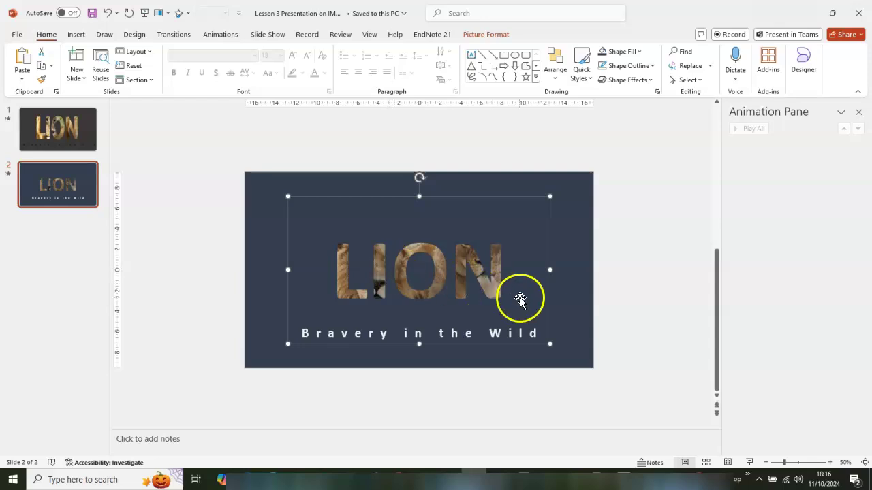
Insert the lion sketch GIF from this computer onto slide 2.
click(77, 36)
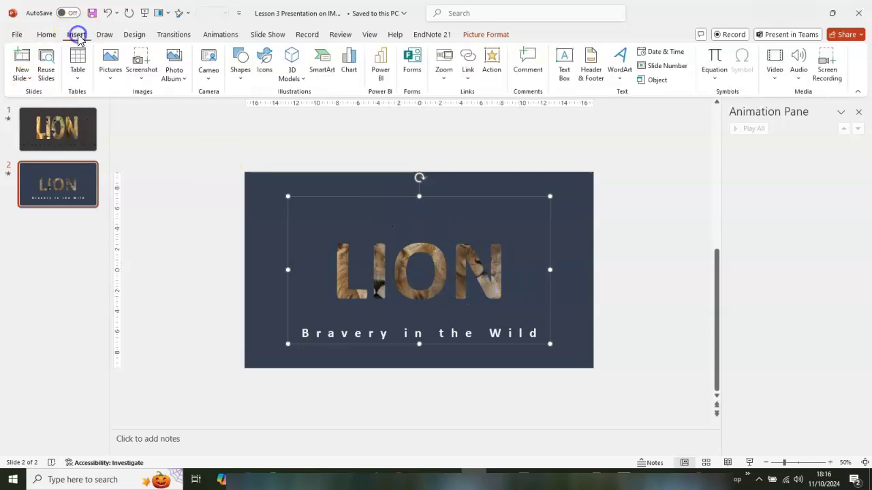
click(109, 76)
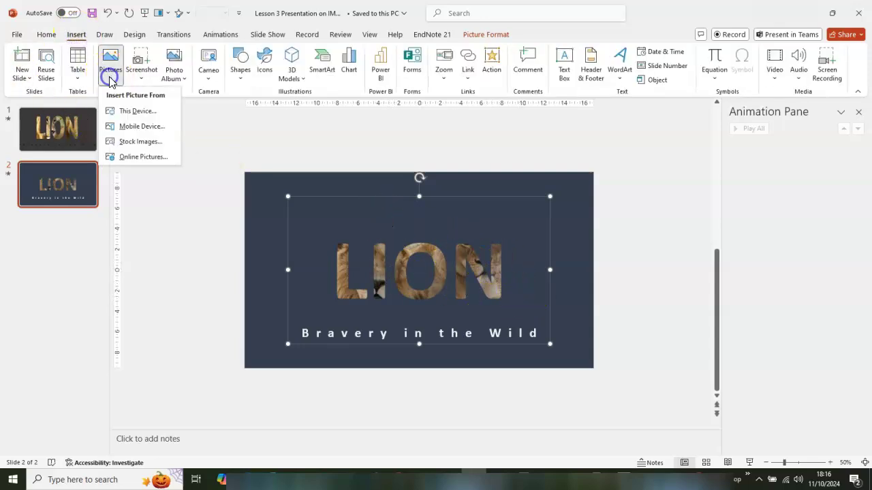
click(137, 112)
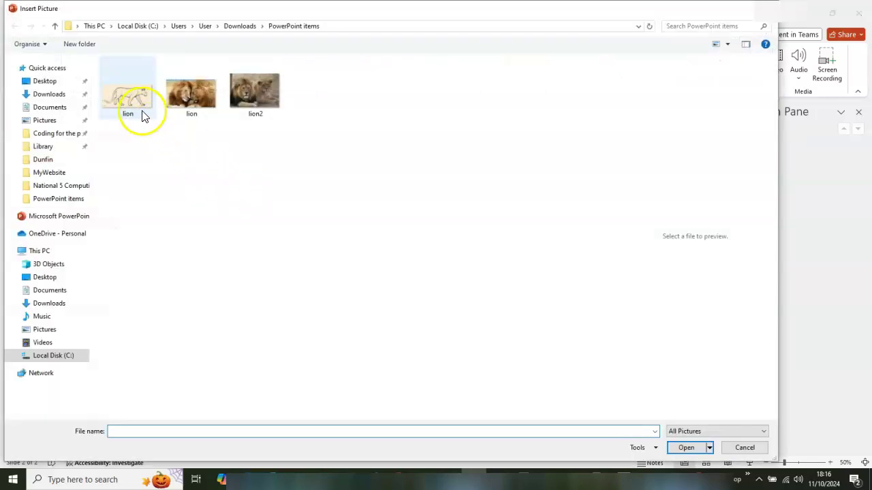
click(131, 96)
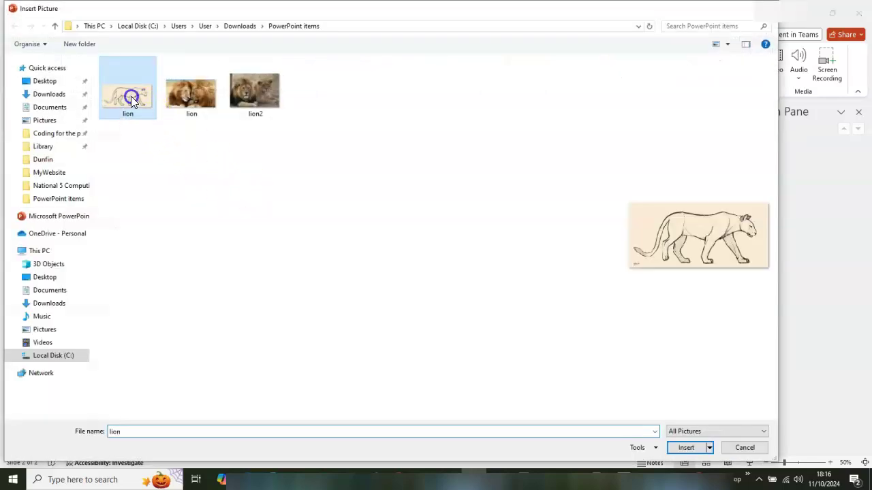
click(688, 448)
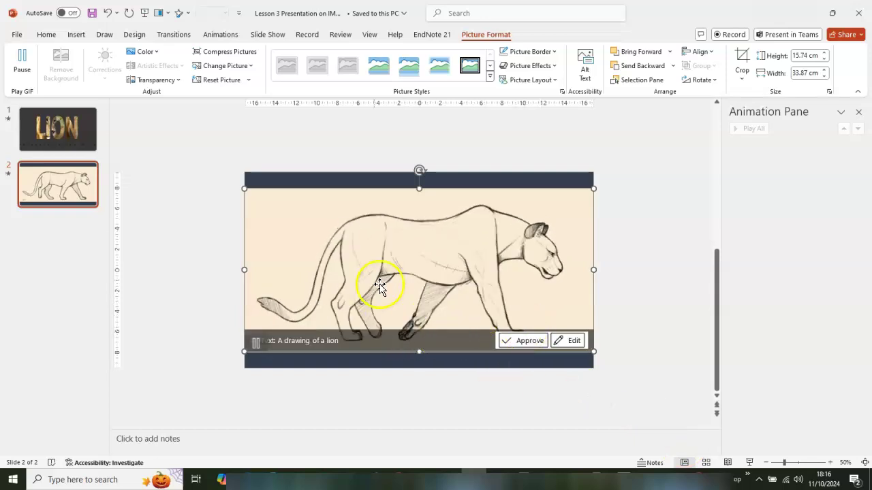
Flip the sketch horizontally so the lion faces left, and zoom out to 40%.
click(715, 81)
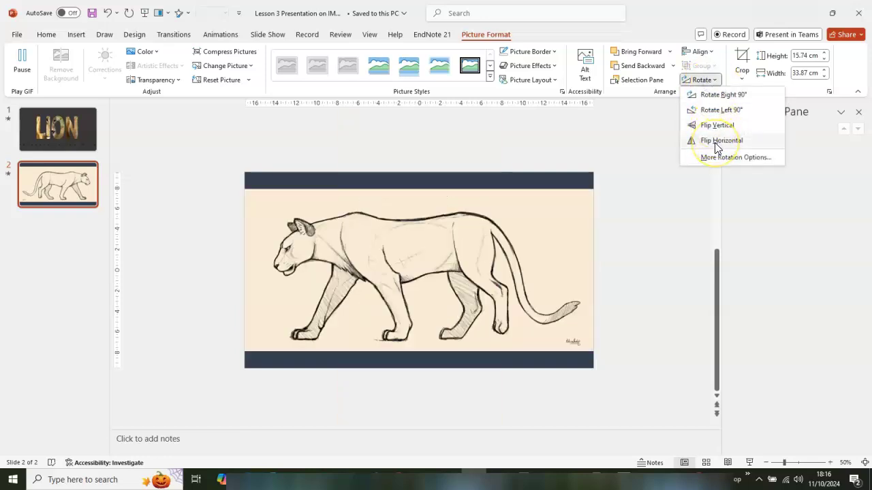
click(719, 140)
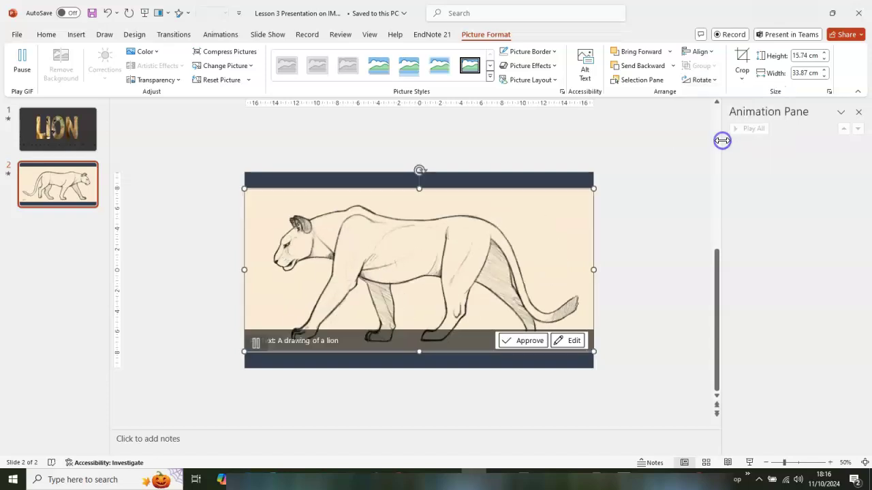
drag(468, 282, 745, 263)
key(ctrl+z)
drag(395, 253, 716, 252)
key(ctrl+z)
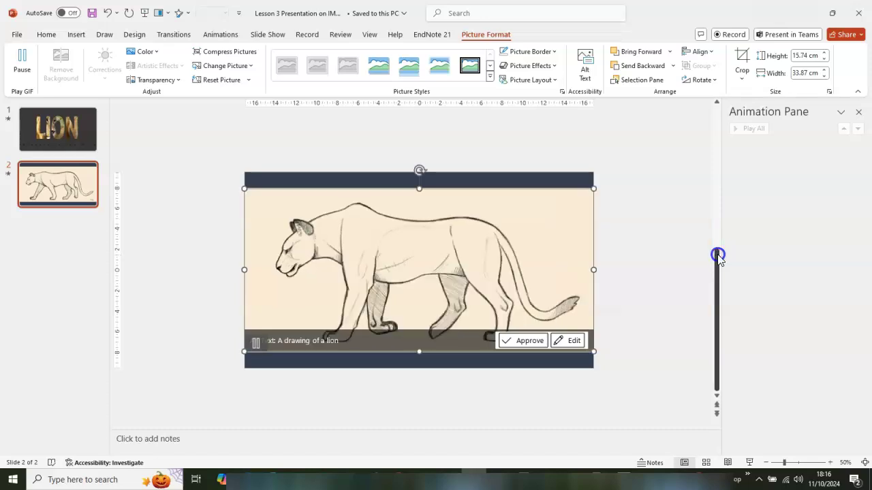
click(766, 463)
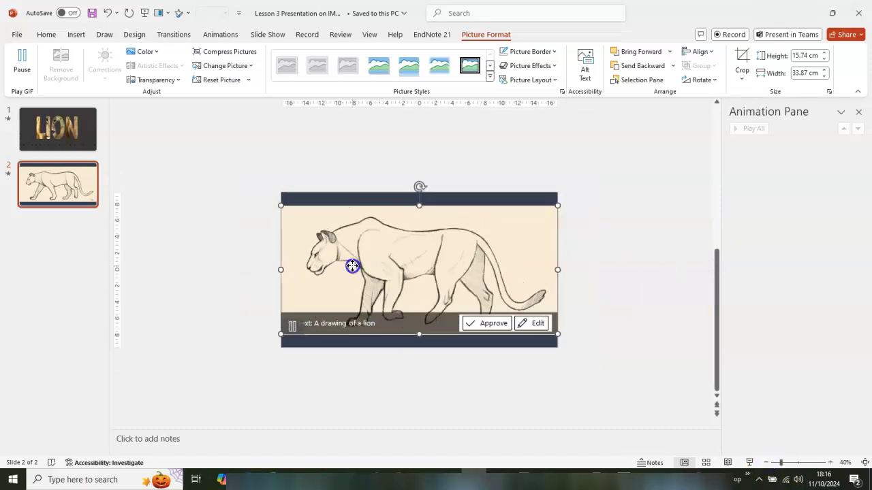
Drag the sketch just off the slide's right edge and send it one layer backward.
drag(353, 266, 656, 259)
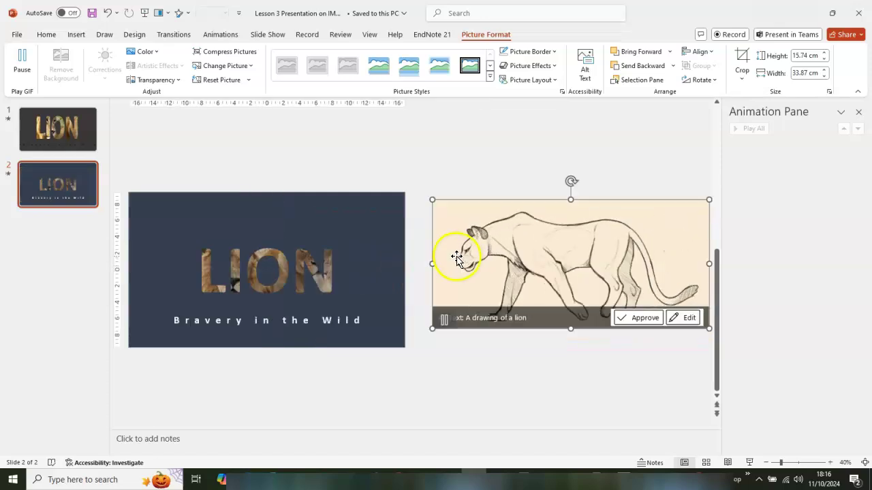
drag(457, 257, 451, 263)
click(510, 273)
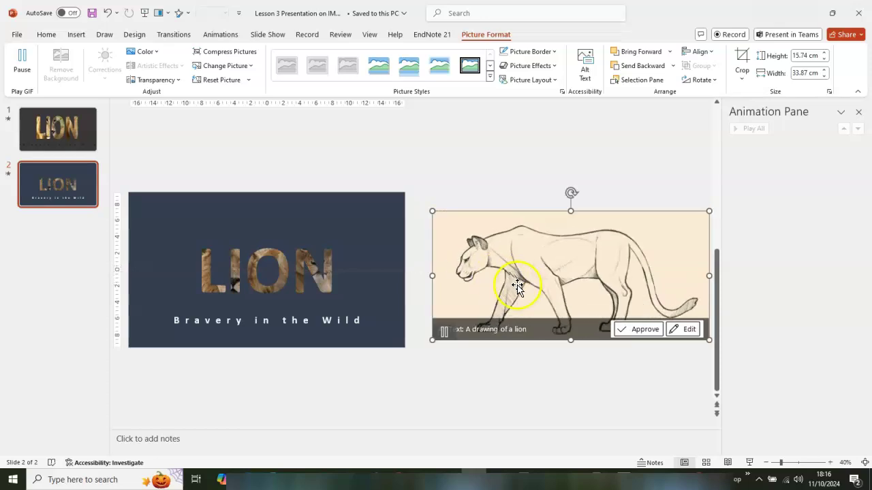
right_click(534, 262)
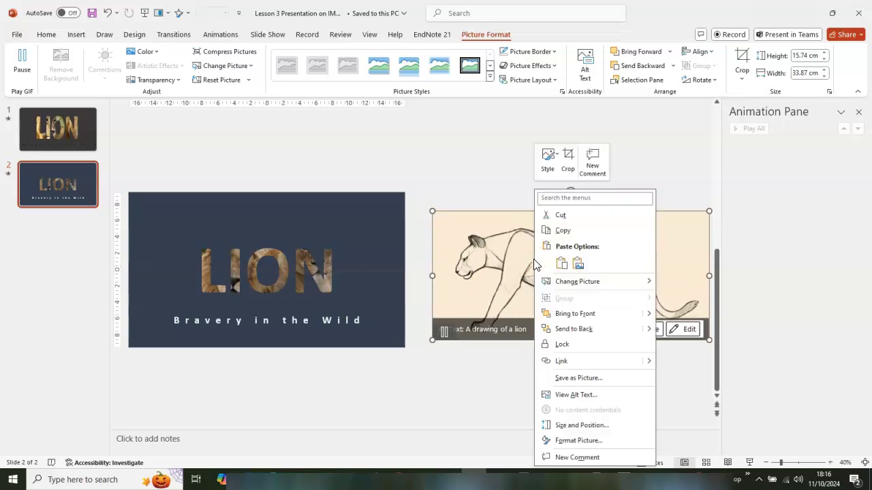
click(578, 330)
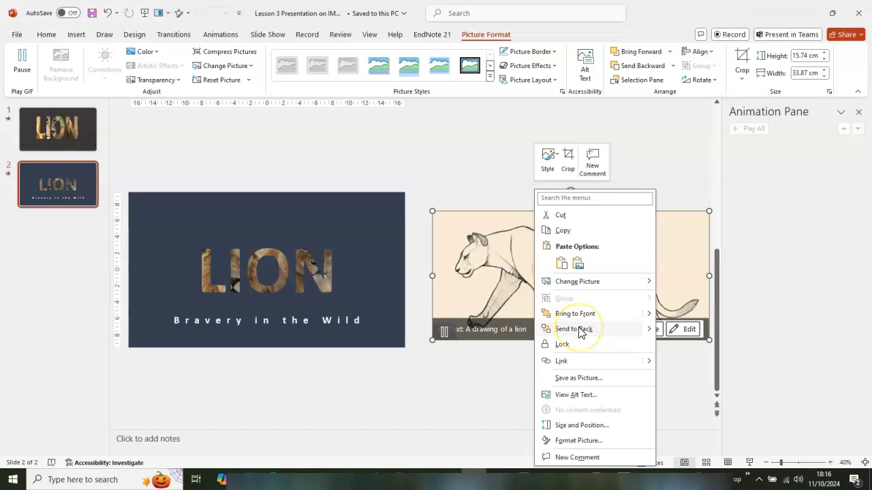
mouse_move(650, 335)
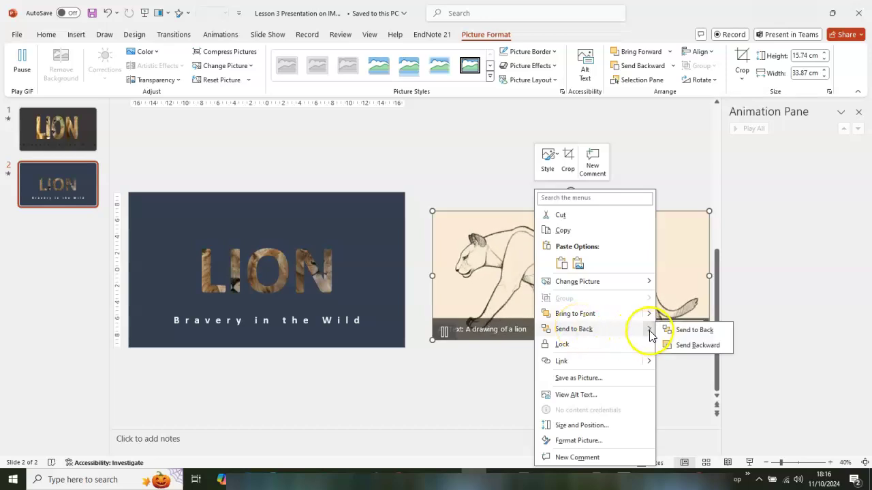
click(704, 347)
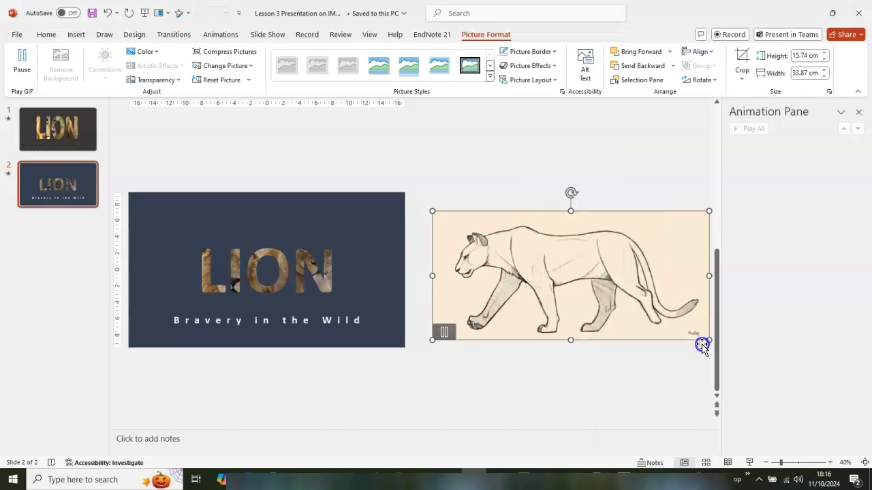
Send the sketch backward once more and settle it just right of the slide.
click(553, 273)
mouse_move(551, 272)
mouse_down()
mouse_move(423, 263)
mouse_move(543, 269)
mouse_up()
right_click(520, 251)
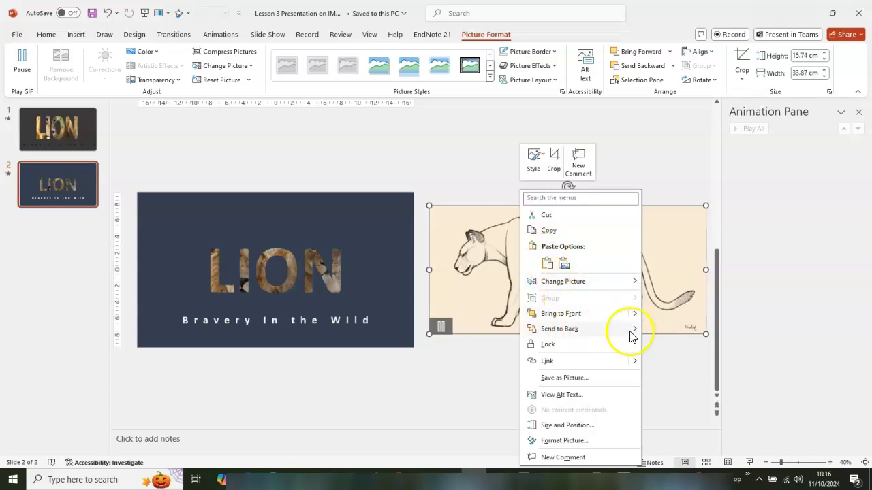
click(684, 346)
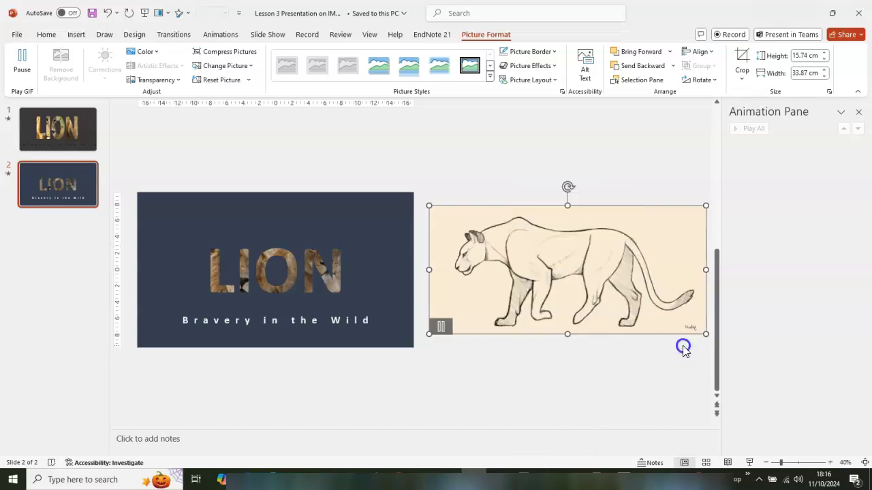
drag(568, 267, 555, 279)
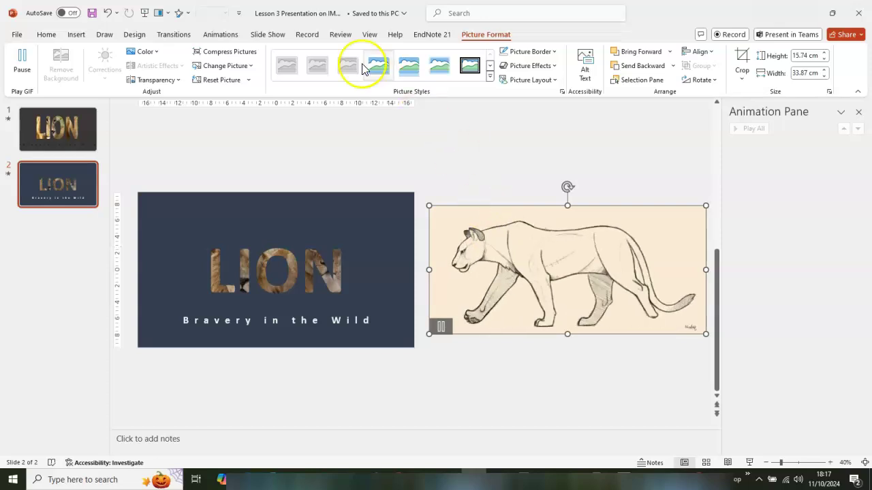
Give the lion sketch a Lines motion path running to the left.
click(218, 35)
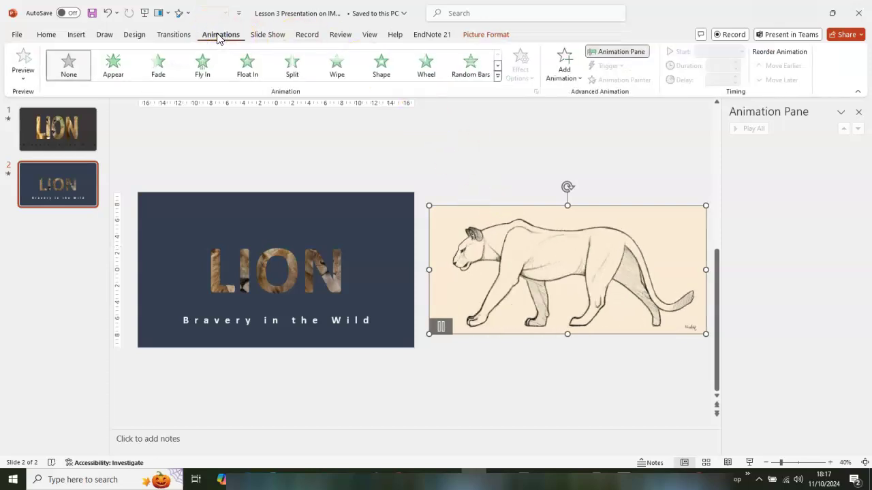
click(568, 75)
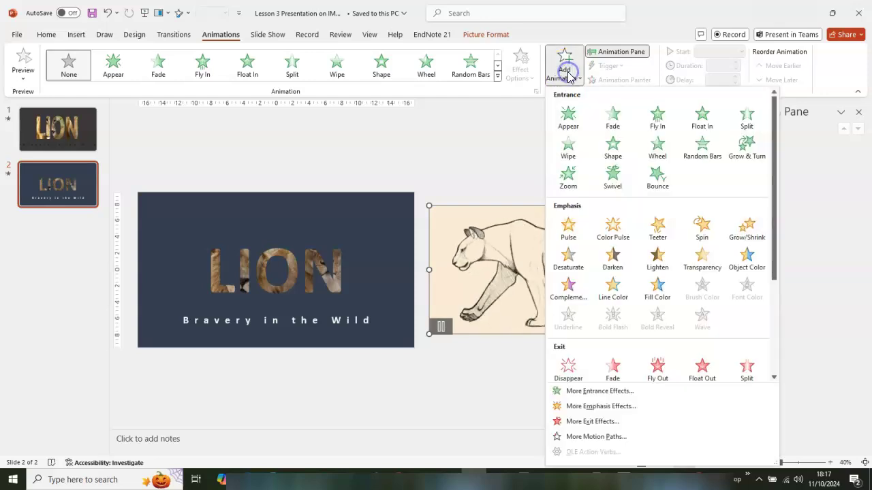
scroll(580, 204, down, 3)
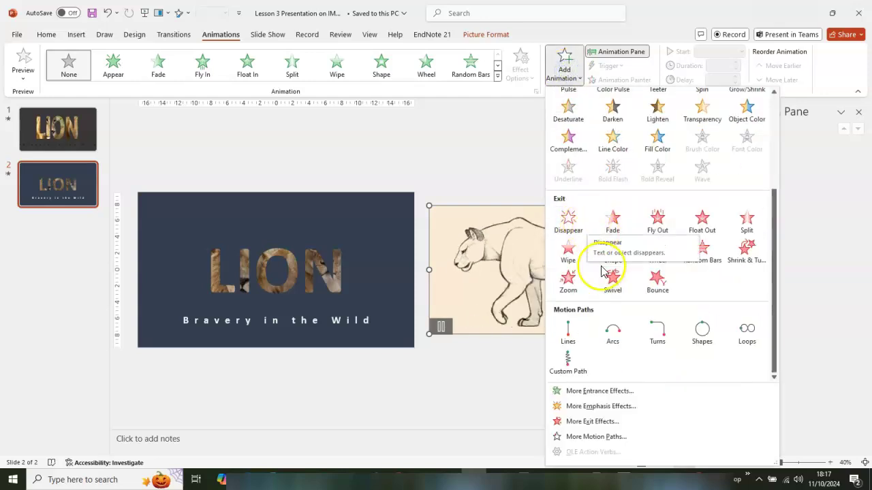
click(568, 332)
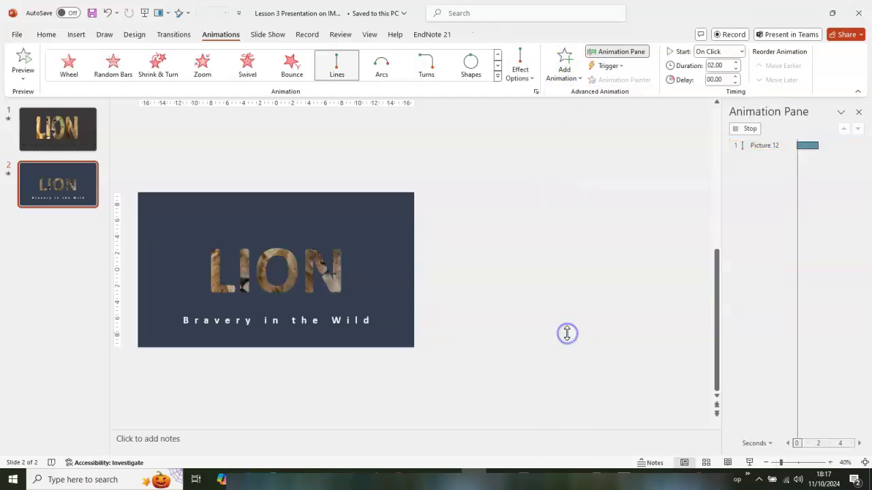
click(519, 71)
click(537, 148)
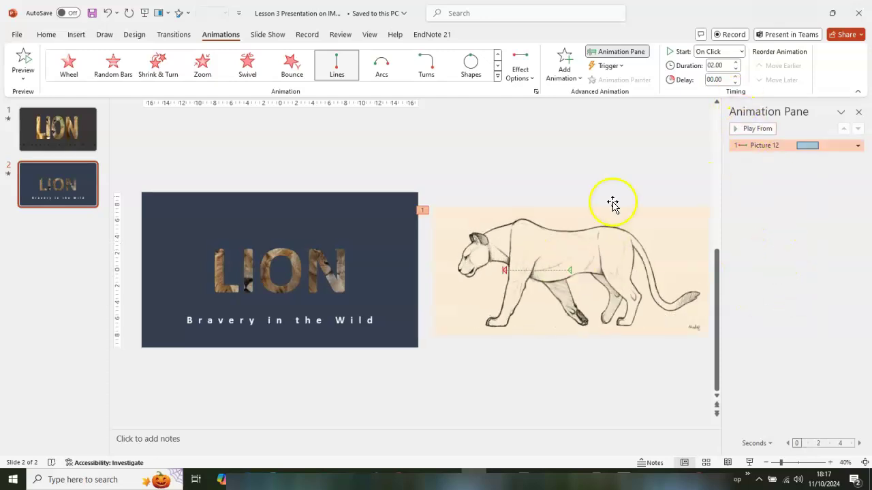
Drag the path's end point left onto the LION title and preview the slide-in.
click(772, 229)
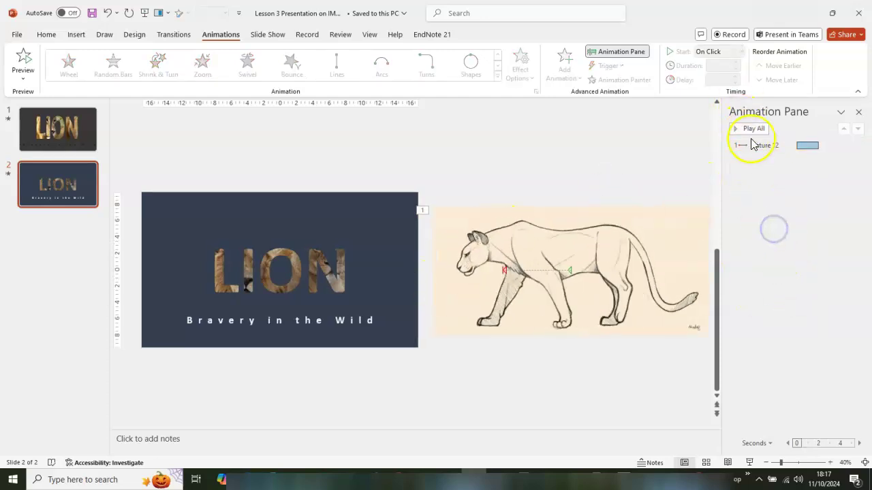
click(505, 272)
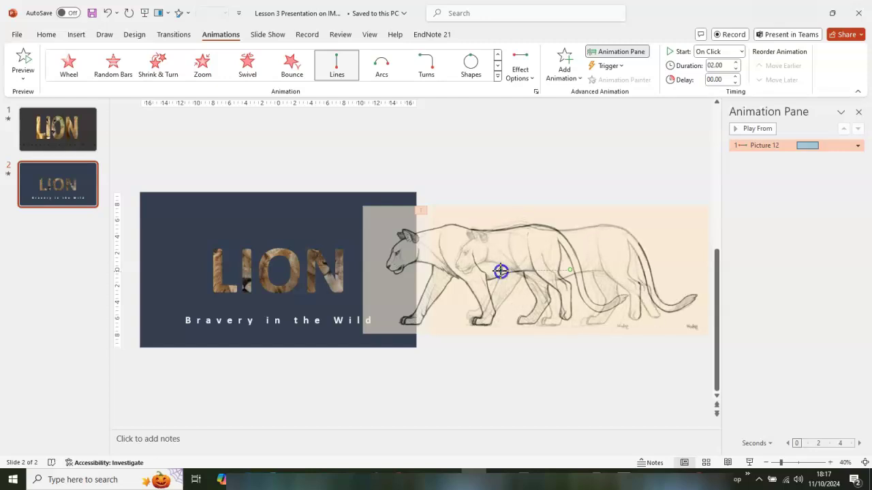
drag(501, 270, 328, 287)
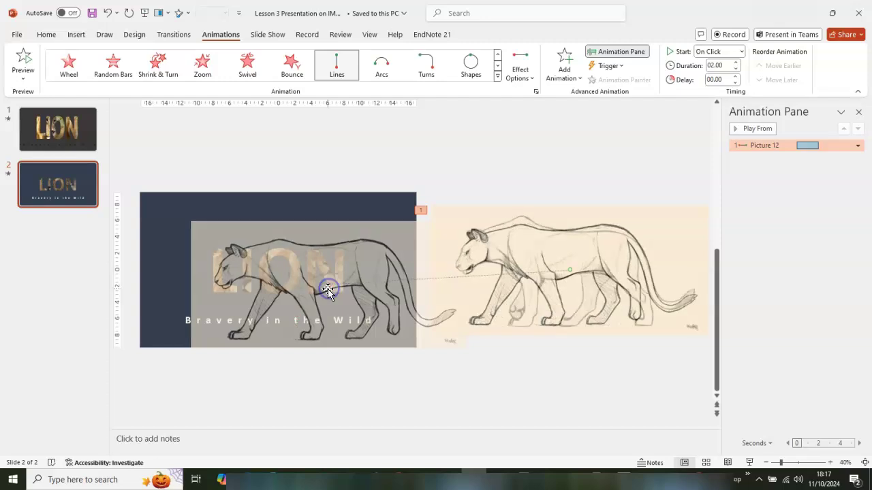
click(753, 129)
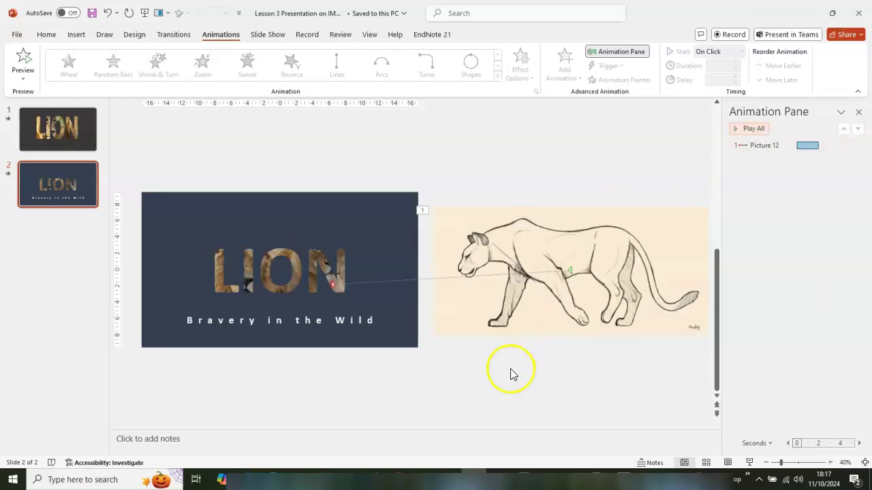
click(75, 34)
Draw a tall, narrow rectangle on the navy slide.
click(241, 62)
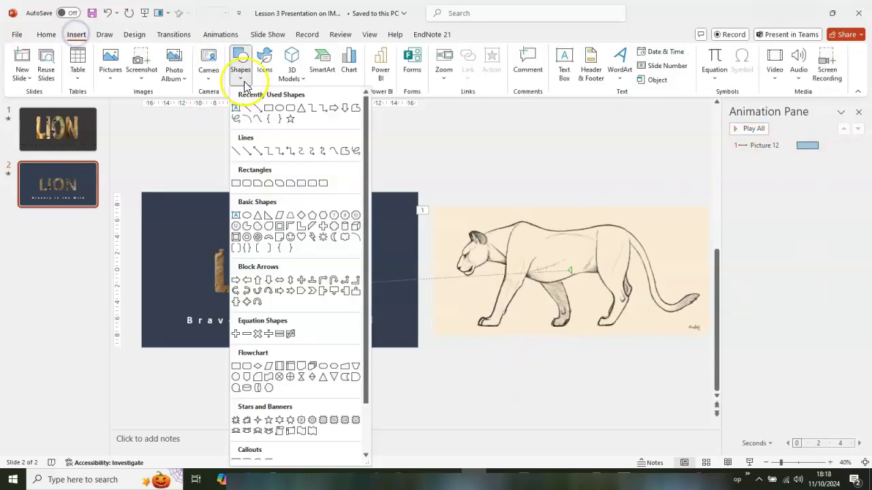
click(271, 110)
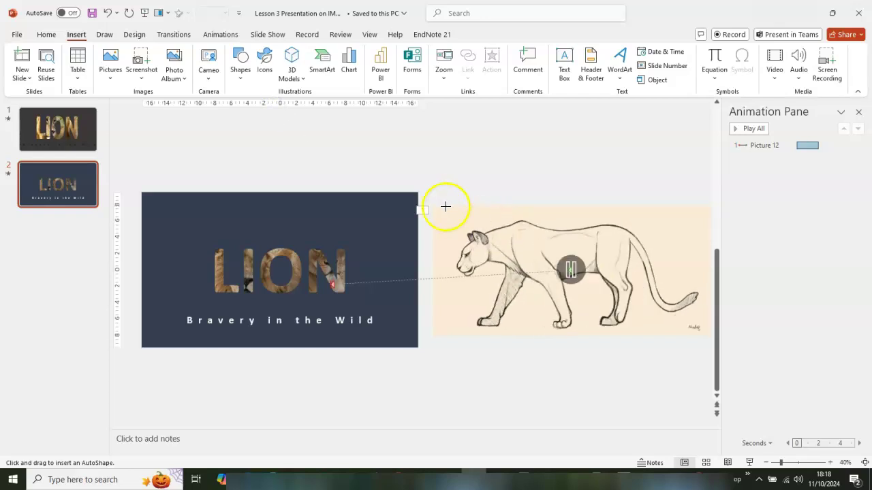
drag(374, 203, 383, 342)
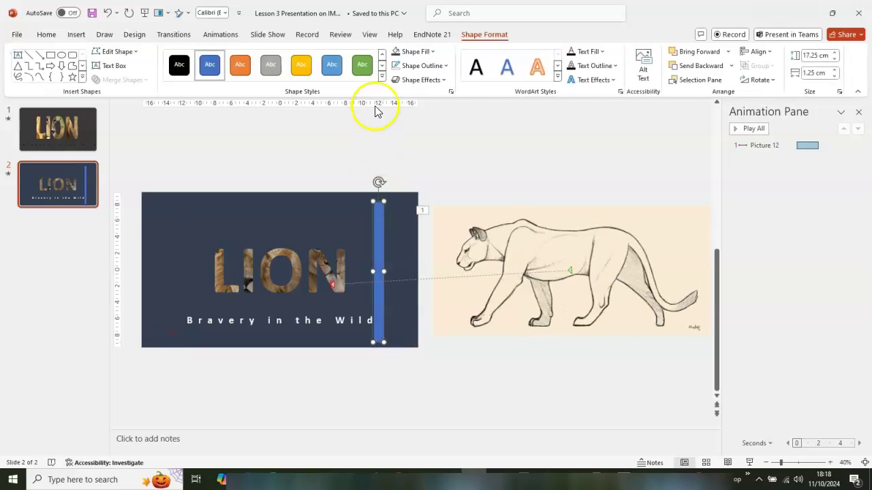
Give the bar no outline and a gold fill, and move it just past the slide's right edge.
click(442, 65)
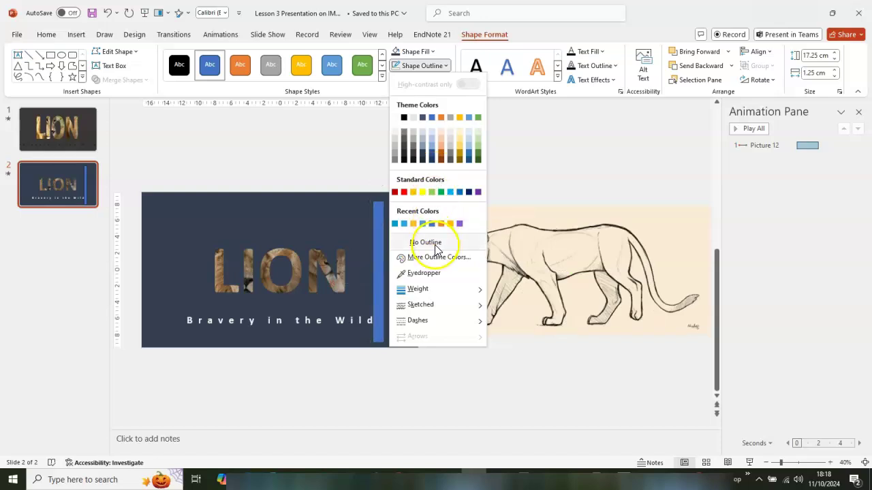
click(436, 249)
click(434, 53)
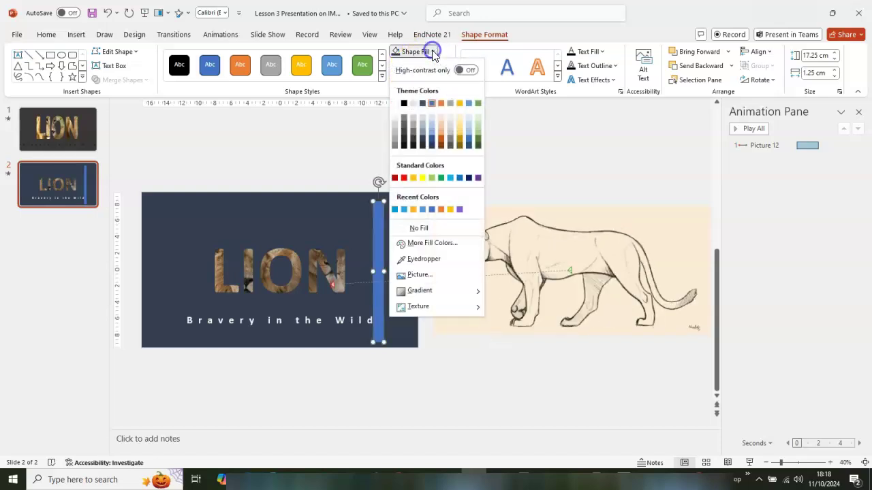
click(463, 145)
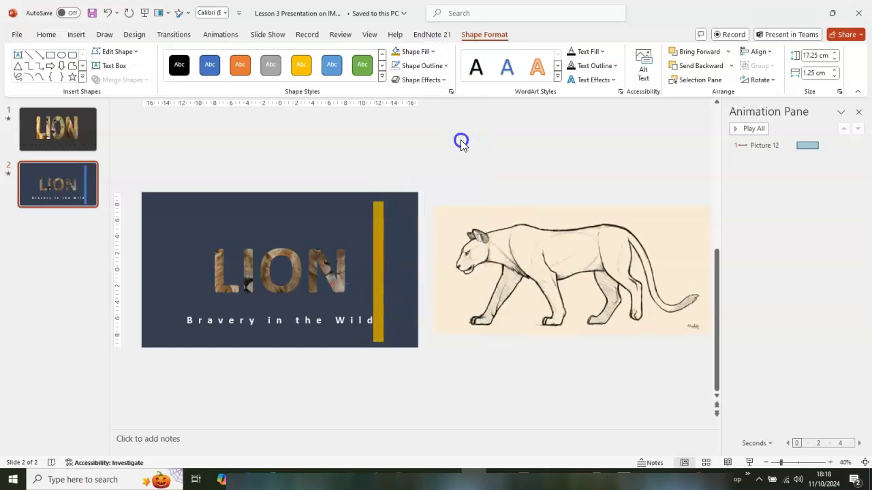
drag(376, 254, 428, 255)
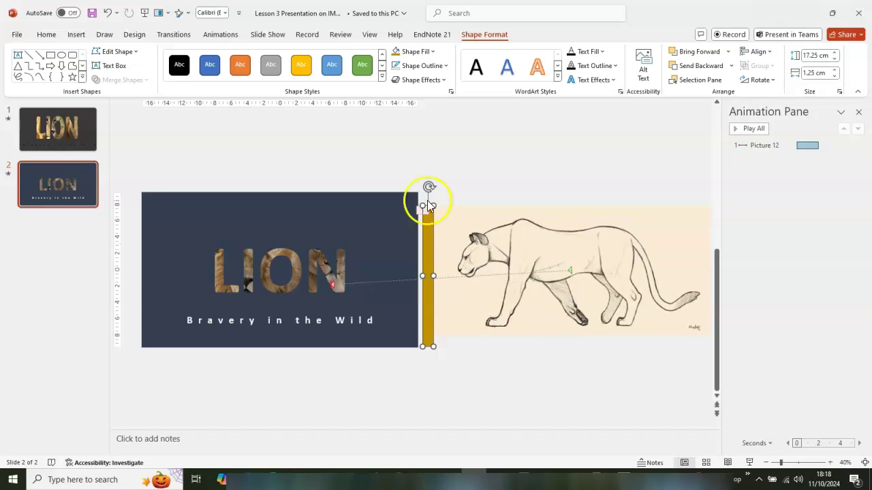
Add a Lines motion path with Left direction to the gold bar.
click(232, 39)
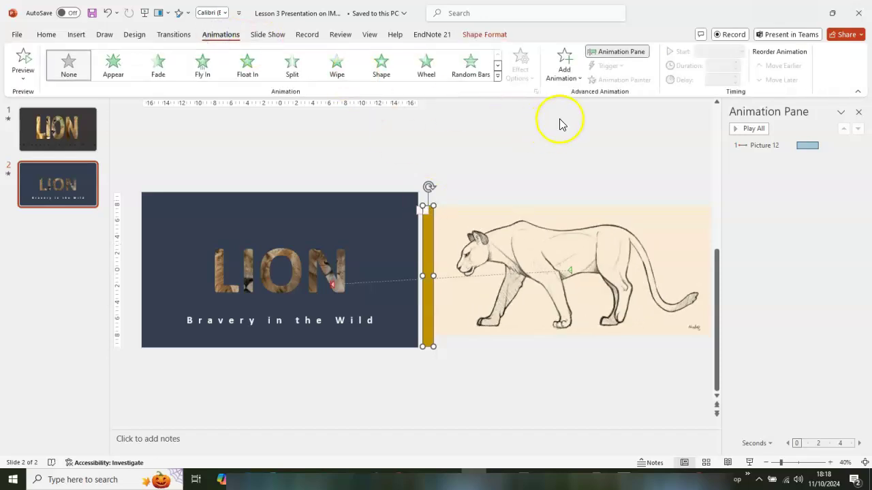
click(568, 75)
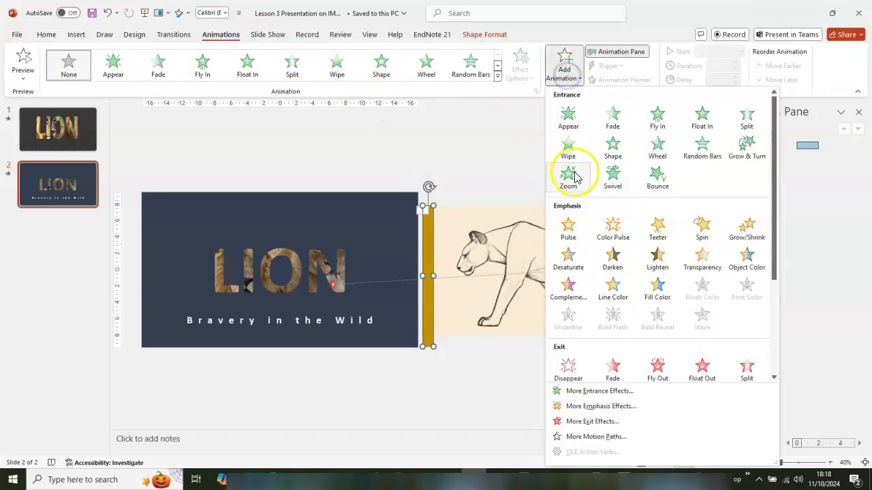
scroll(578, 180, down, 5)
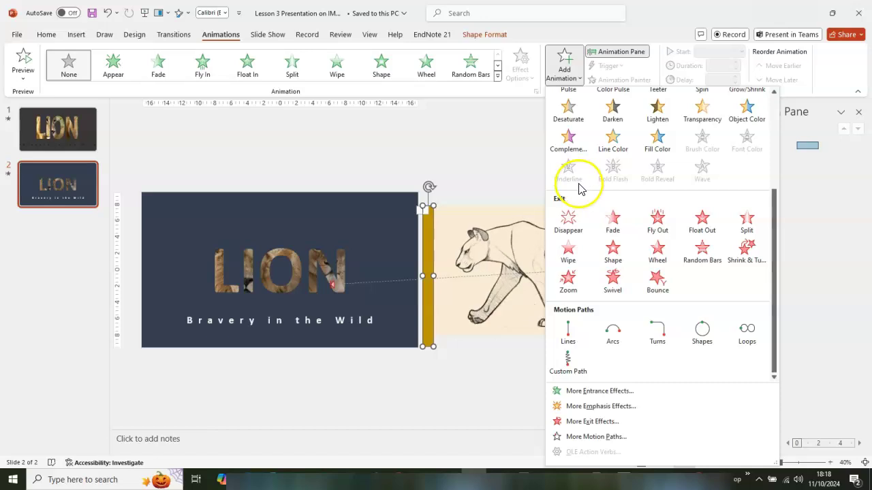
click(567, 334)
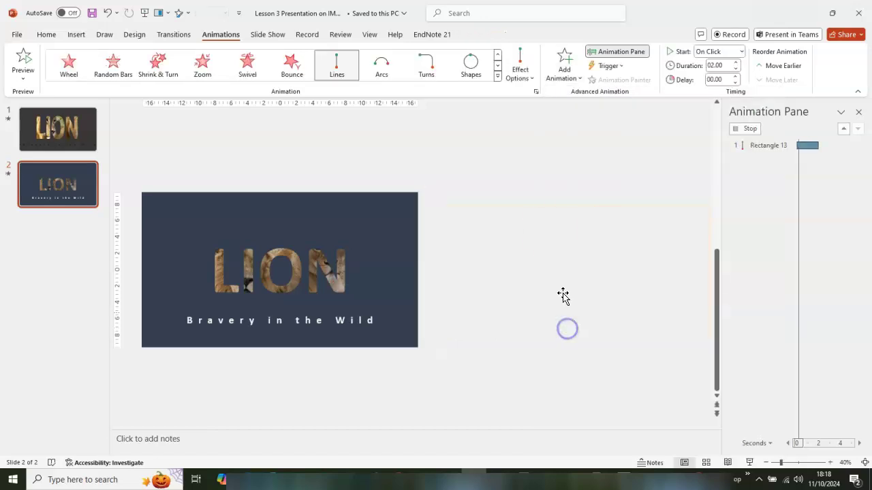
click(521, 75)
click(534, 144)
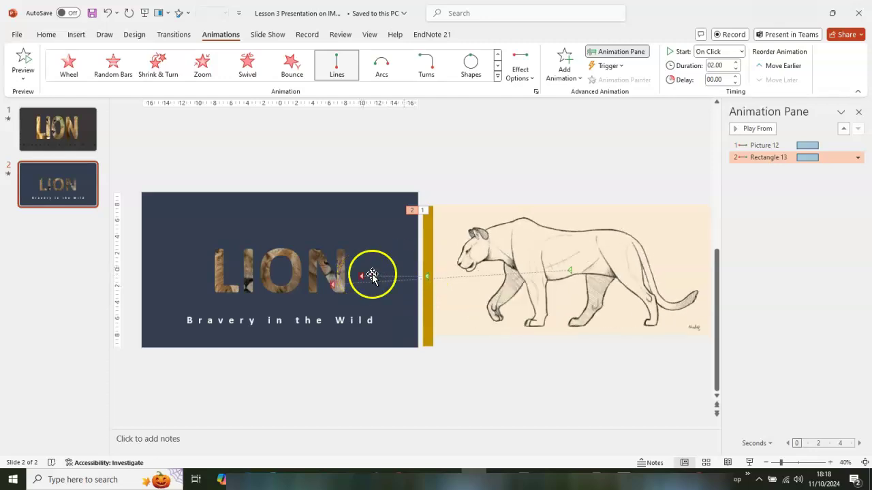
Stretch the bar's path end point to the slide's left edge.
click(427, 248)
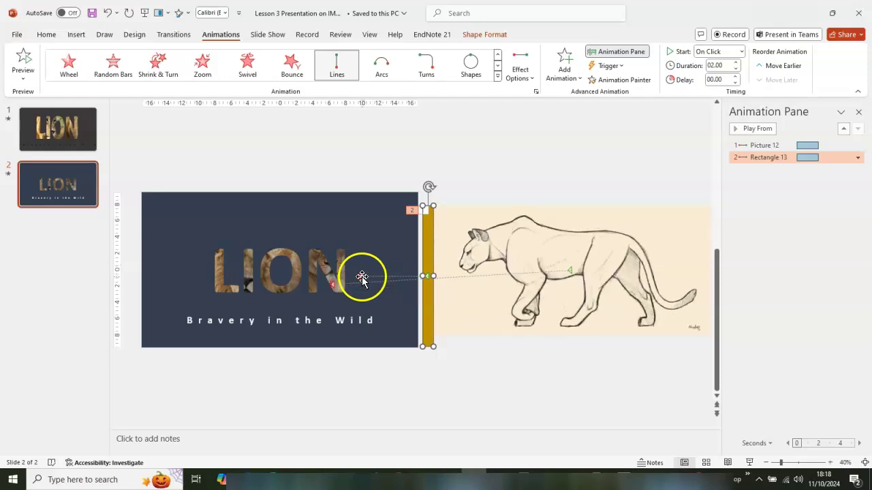
click(362, 277)
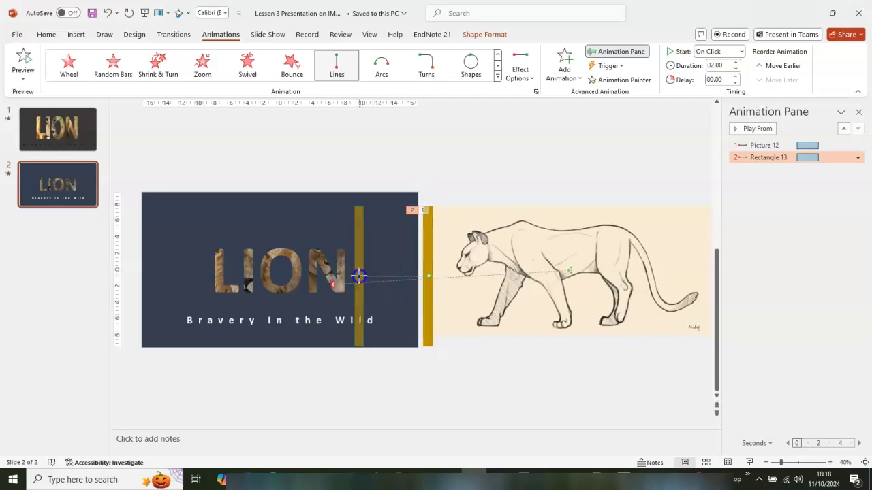
drag(359, 275, 163, 274)
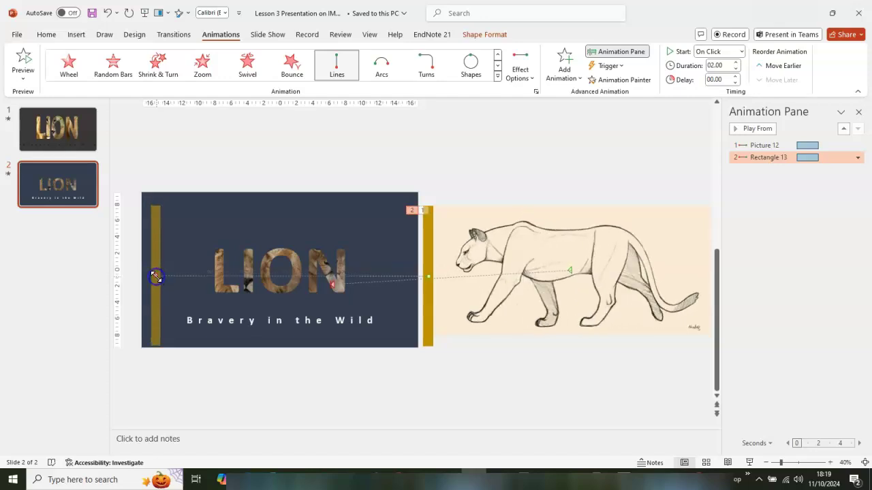
click(538, 140)
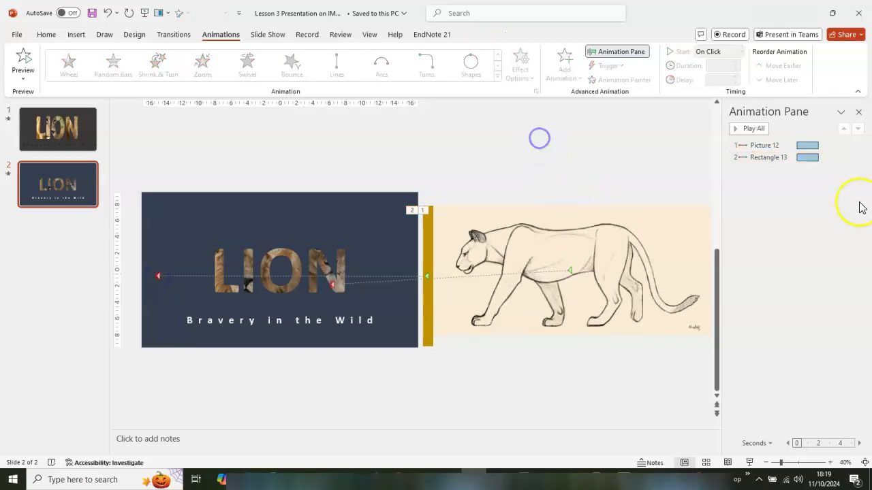
Move Rectangle 13's animation above Picture 12 and replay all animations to check.
click(758, 129)
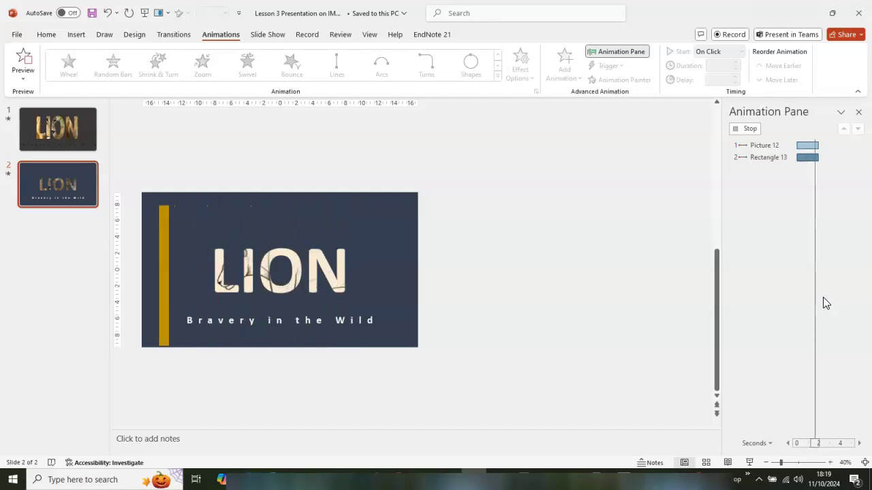
click(534, 270)
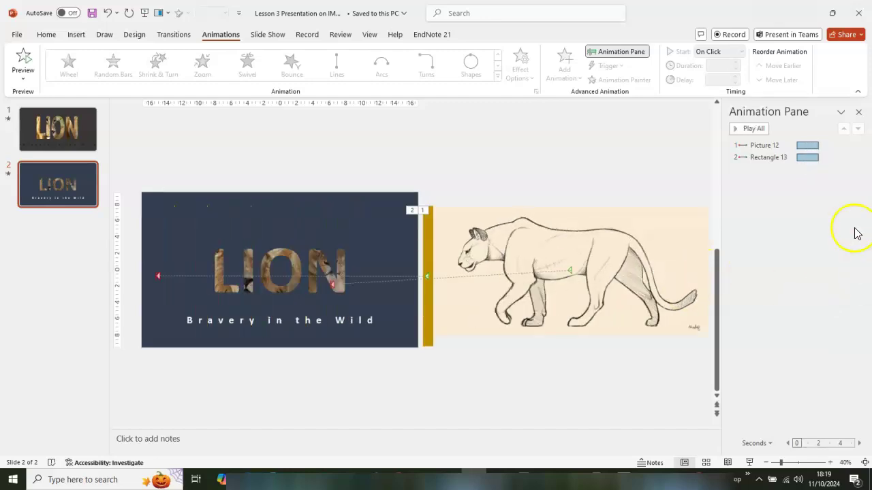
click(764, 157)
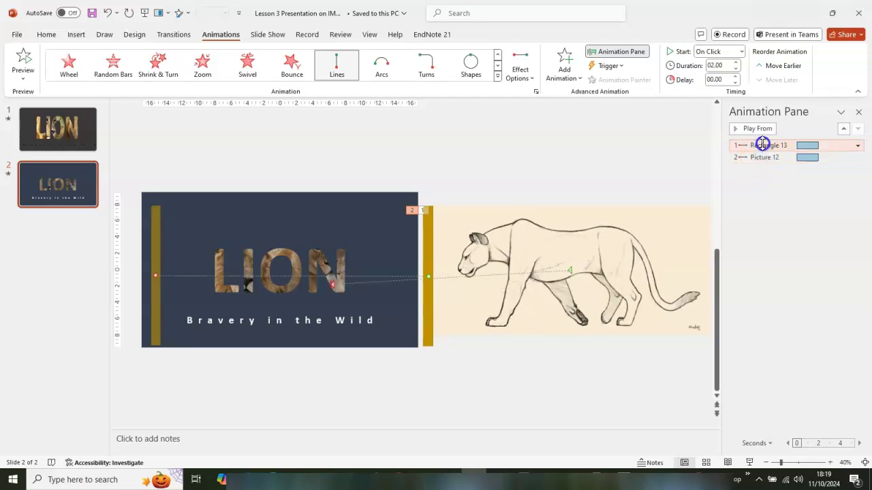
click(767, 227)
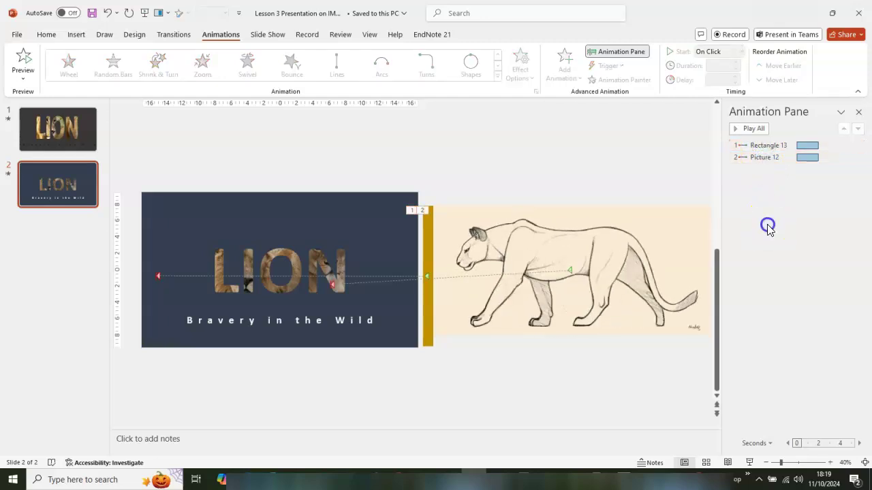
click(749, 128)
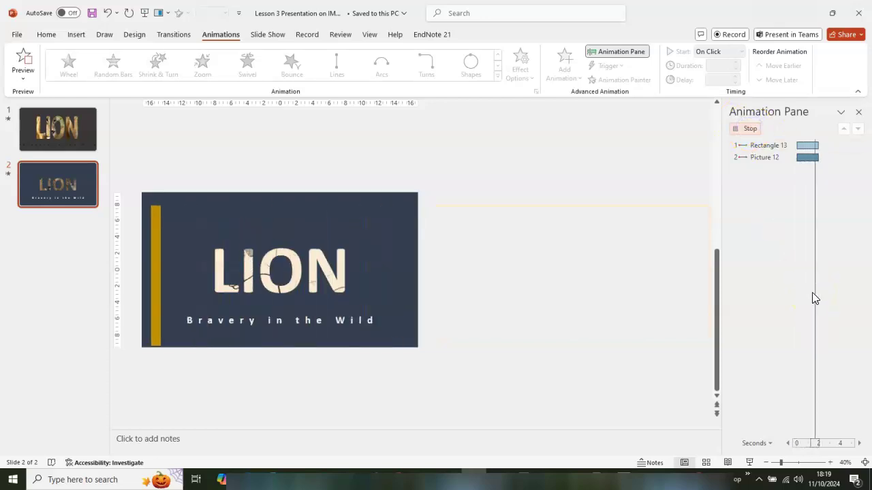
click(760, 145)
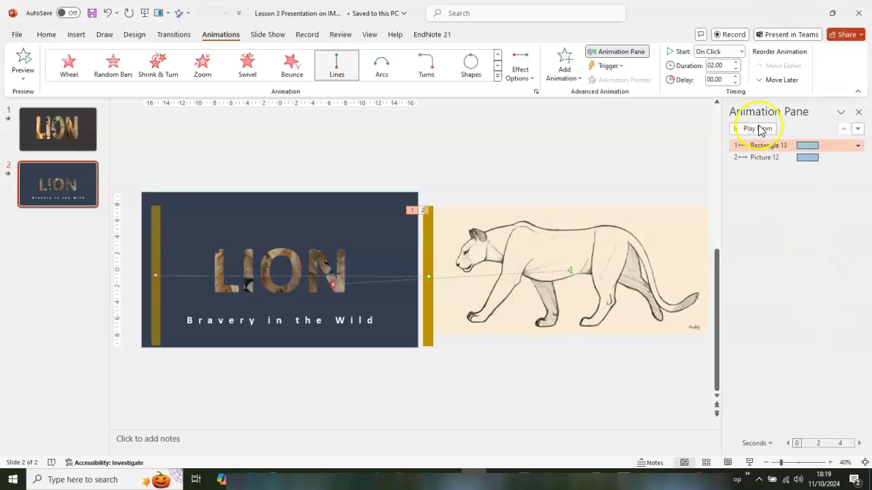
Set Picture 12's motion path to start With Previous, alongside the gold bar.
click(742, 52)
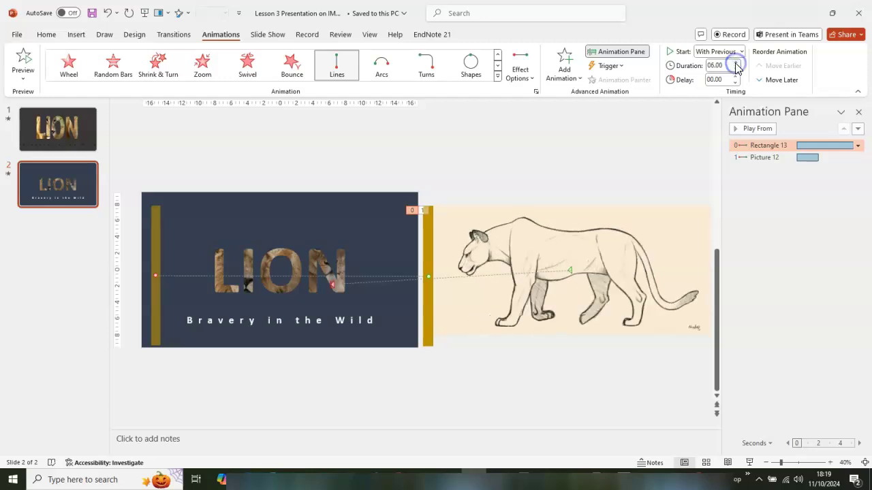
click(763, 157)
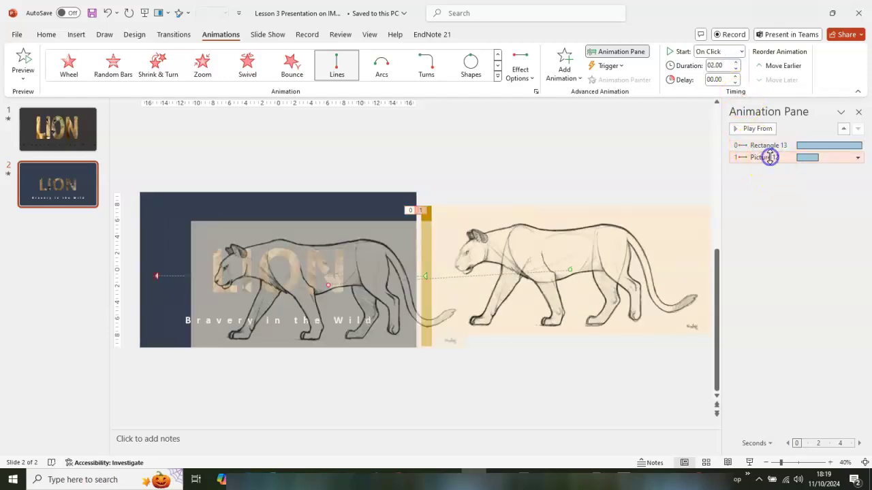
click(741, 55)
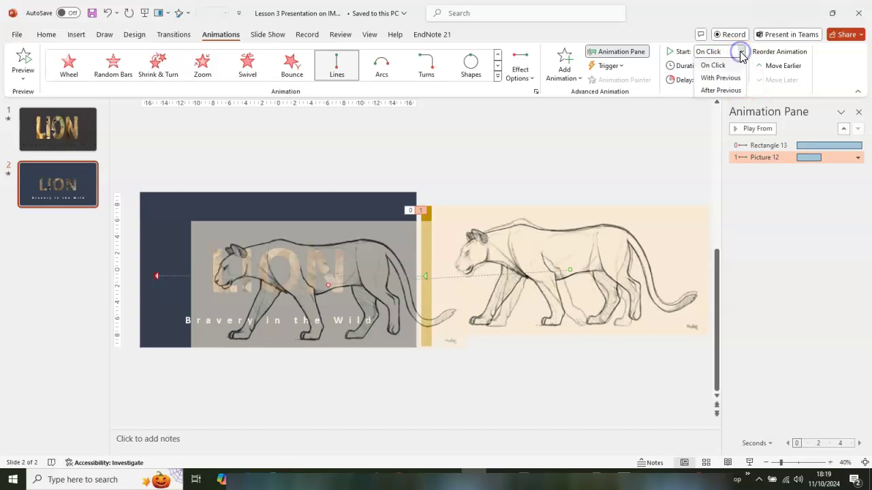
click(725, 75)
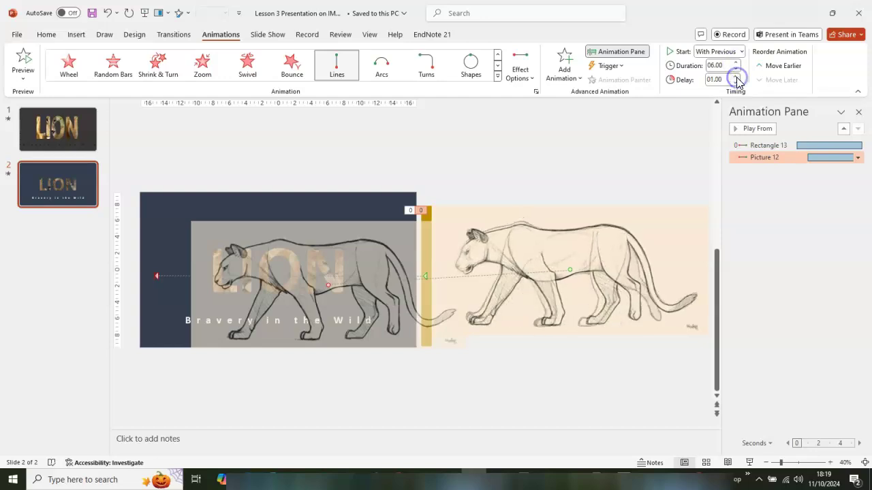
click(807, 251)
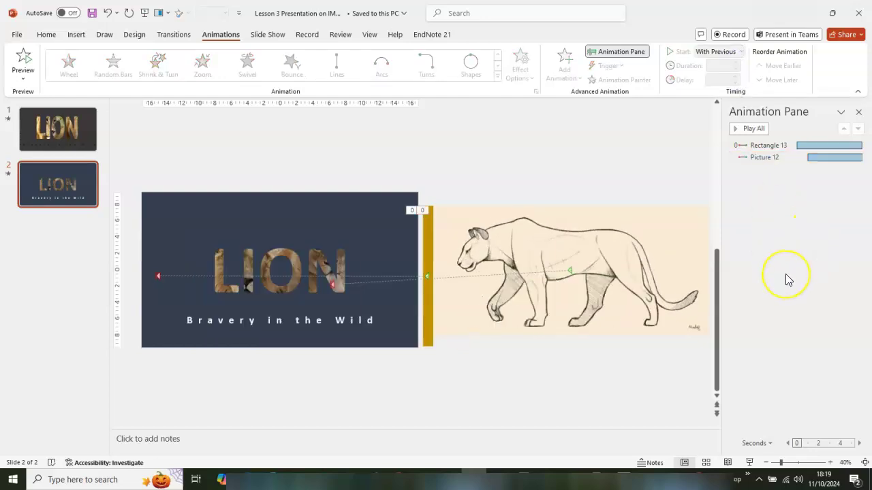
Give the 'Bravery in the Wild' subtitle box a Whip entrance lasting 01.00 seconds.
click(235, 321)
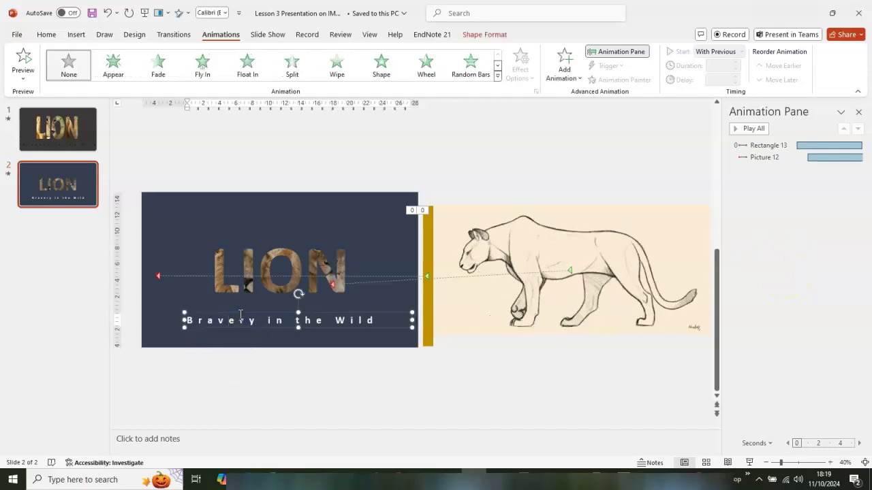
click(238, 314)
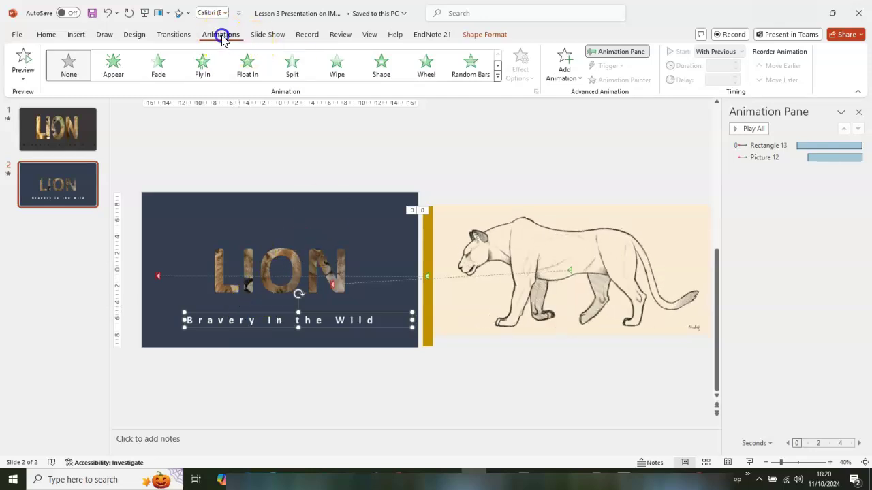
click(565, 76)
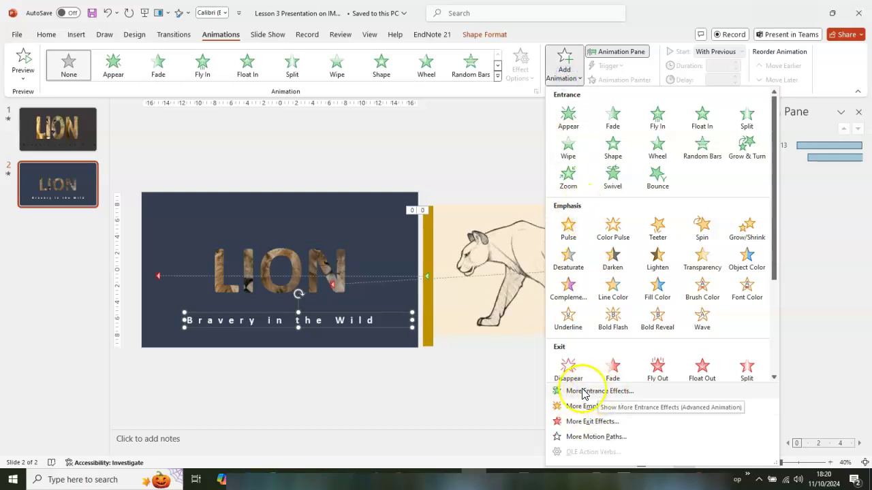
click(583, 391)
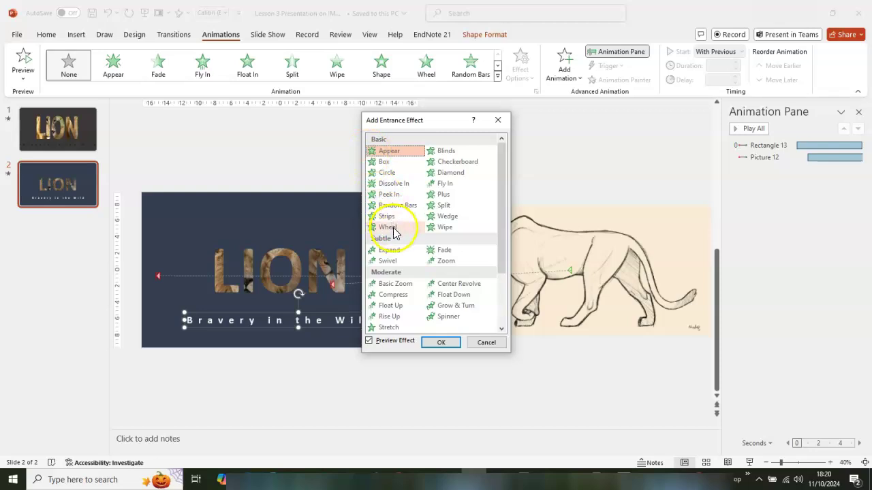
scroll(395, 238, down, 2)
click(390, 330)
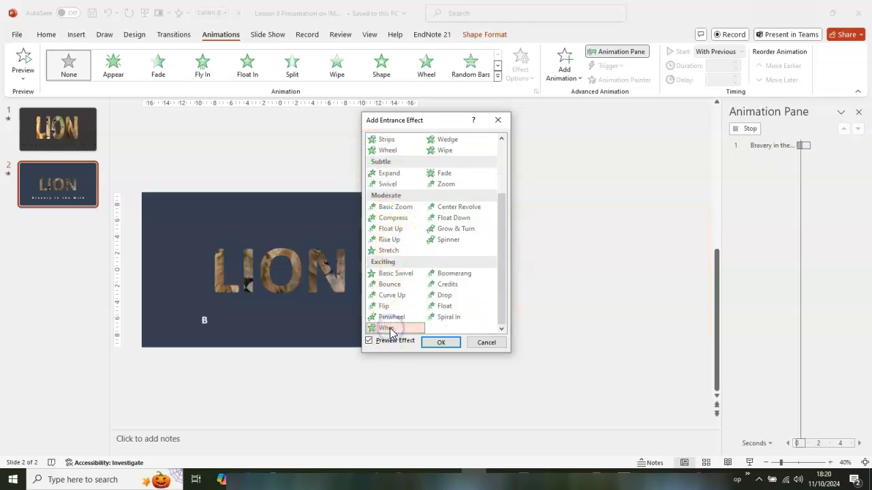
click(443, 344)
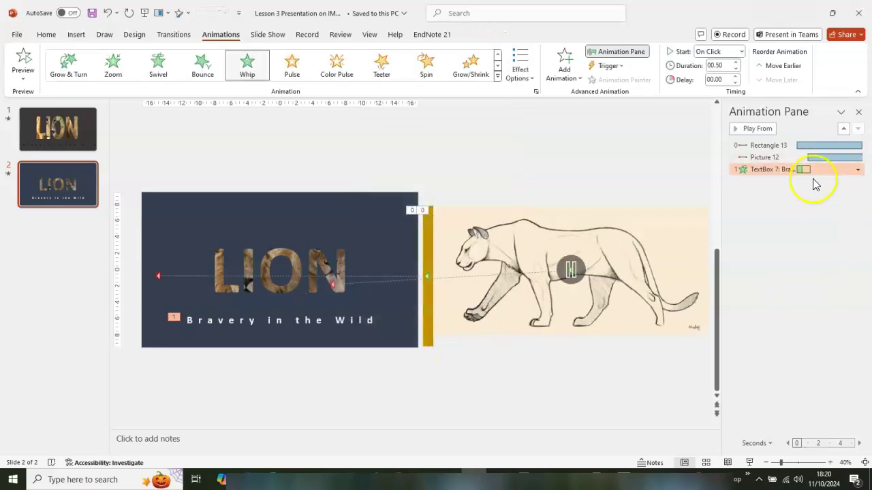
click(735, 62)
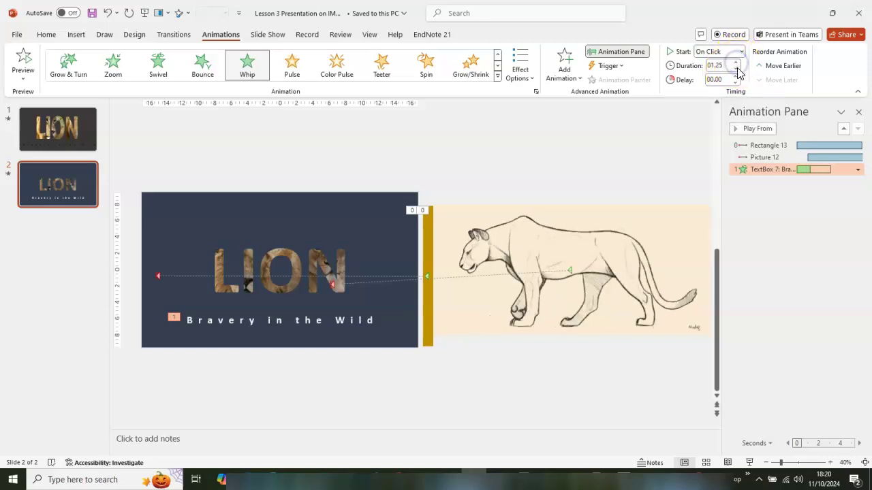
click(781, 248)
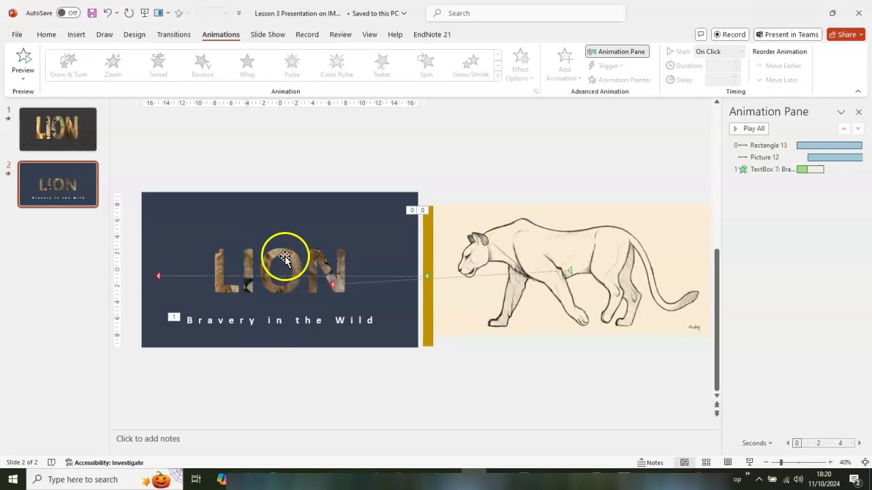
Insert the LineAudio clip, hide it during the show, and place it beside the subtitle.
click(76, 35)
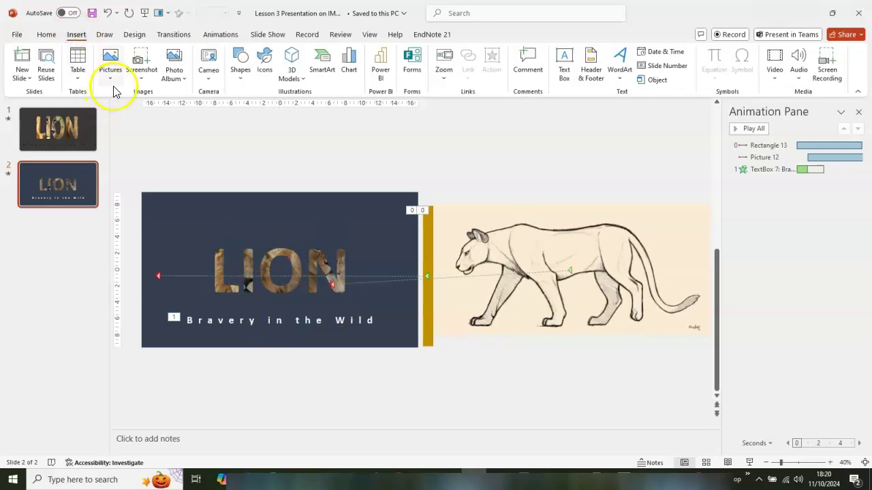
click(797, 78)
click(813, 101)
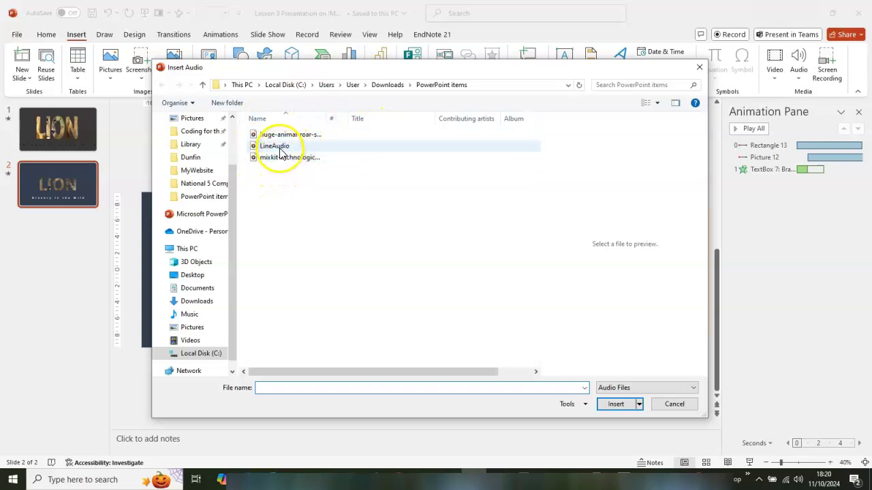
click(279, 147)
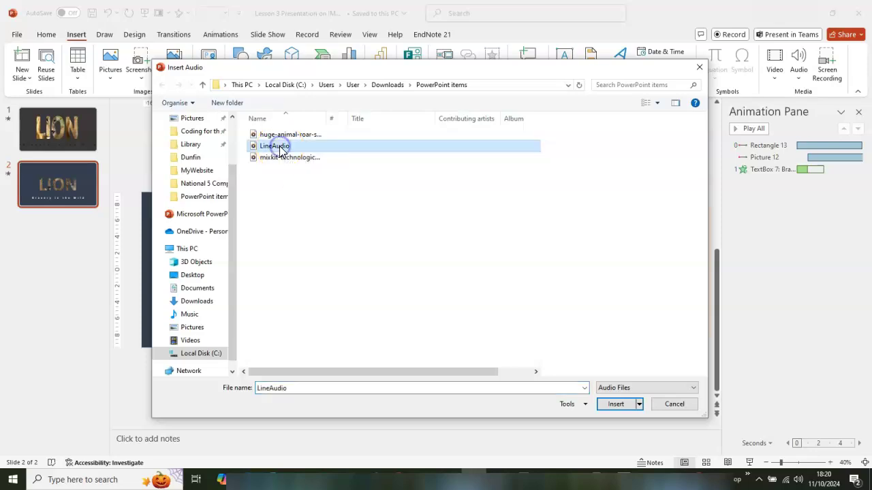
click(621, 406)
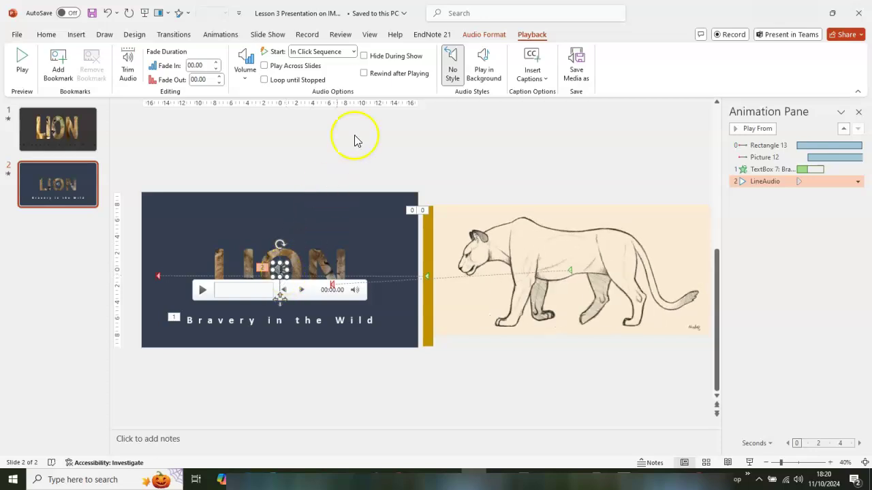
click(364, 56)
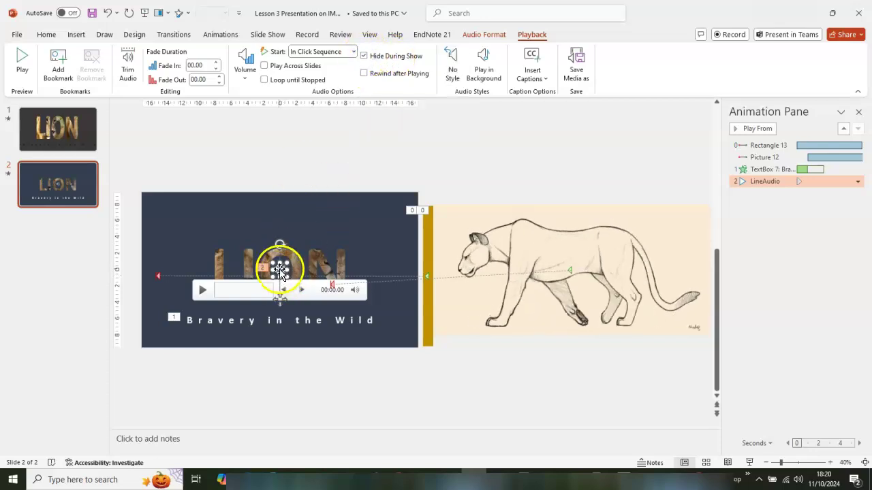
drag(282, 264, 316, 310)
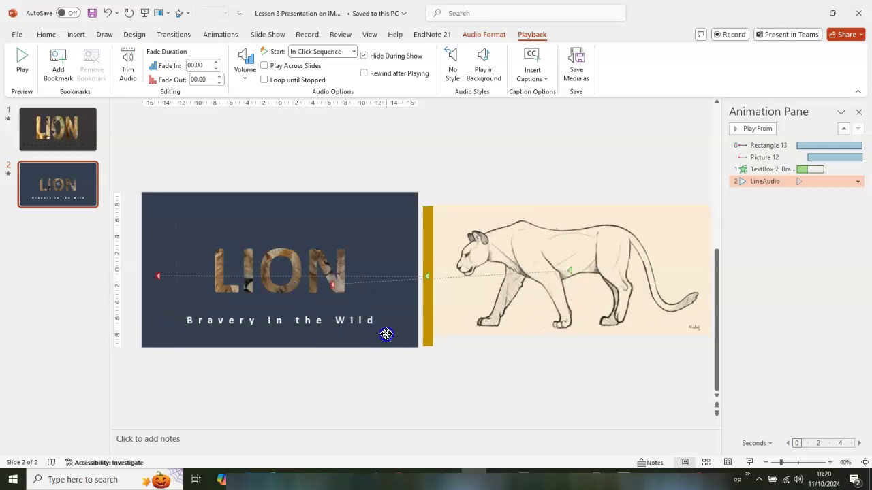
drag(386, 334, 387, 335)
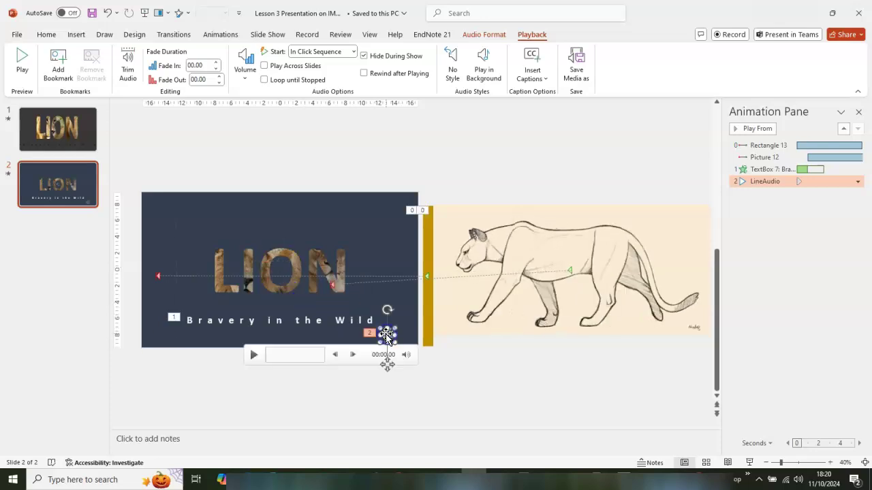
Move LineAudio above Picture 12 in the animation order and start it With Previous.
click(768, 182)
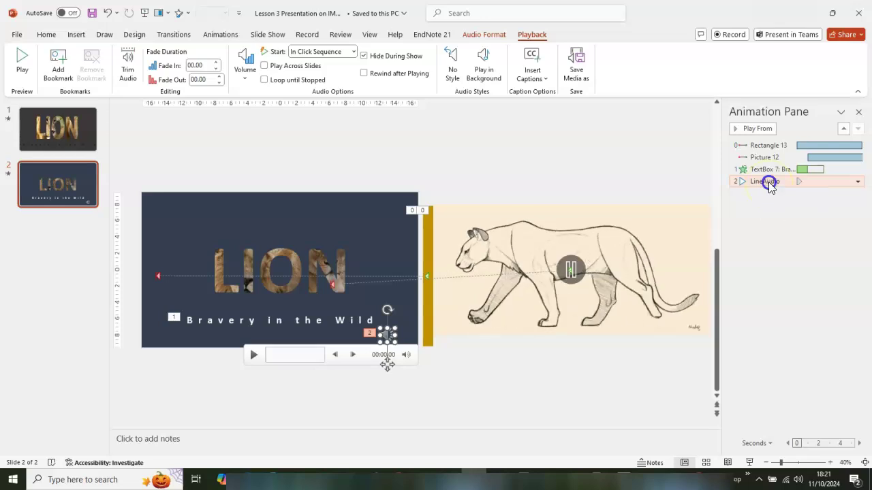
drag(774, 163, 772, 155)
click(783, 146)
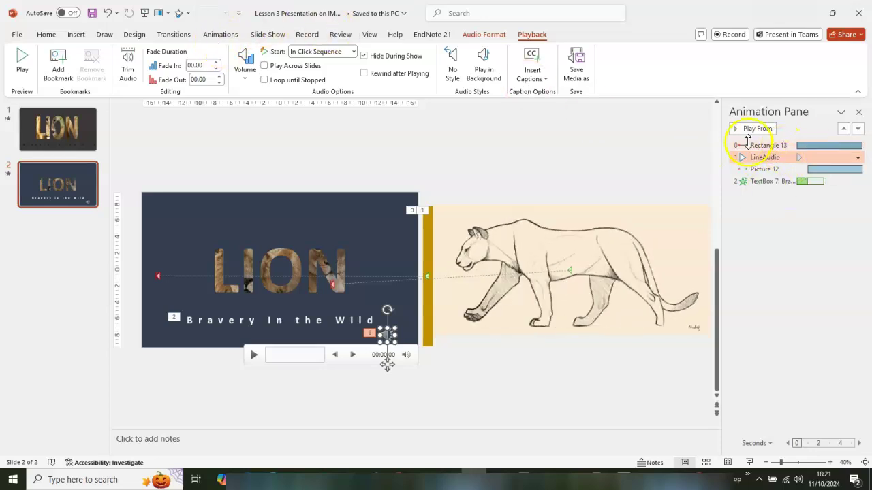
click(219, 35)
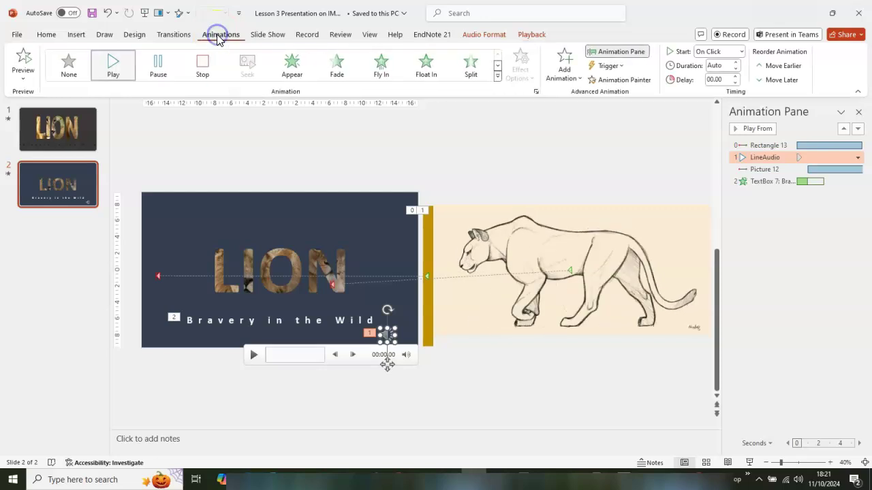
click(759, 156)
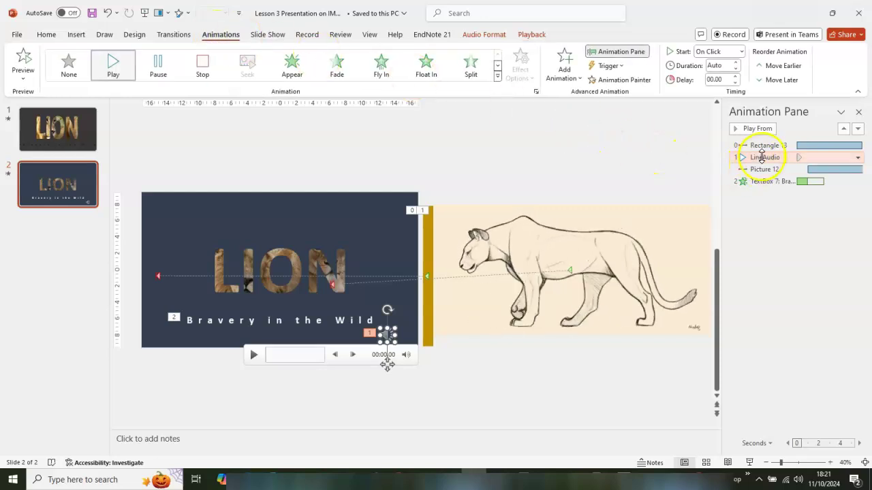
click(743, 57)
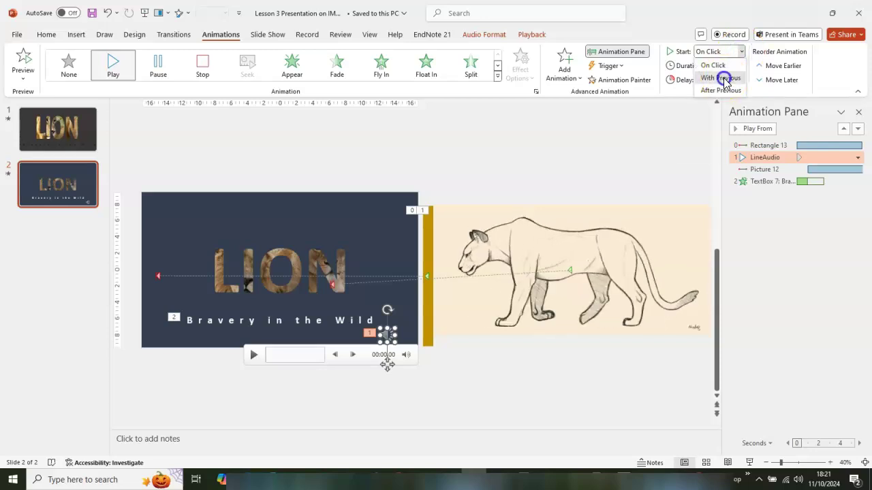
click(722, 76)
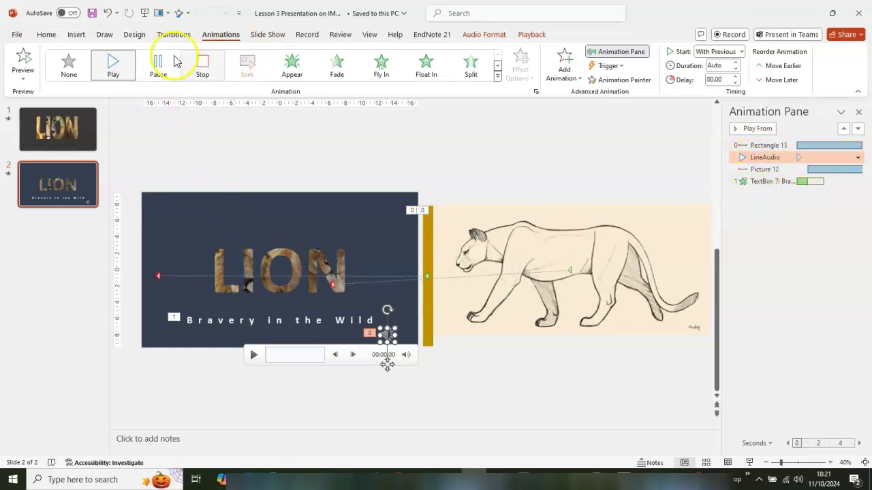
Insert the huge-animal roar sound file from the PC onto the slide.
click(76, 35)
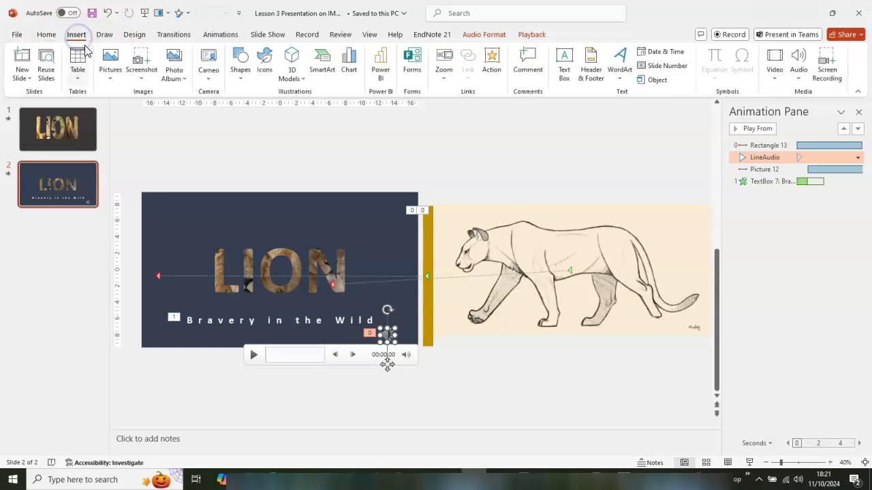
click(798, 79)
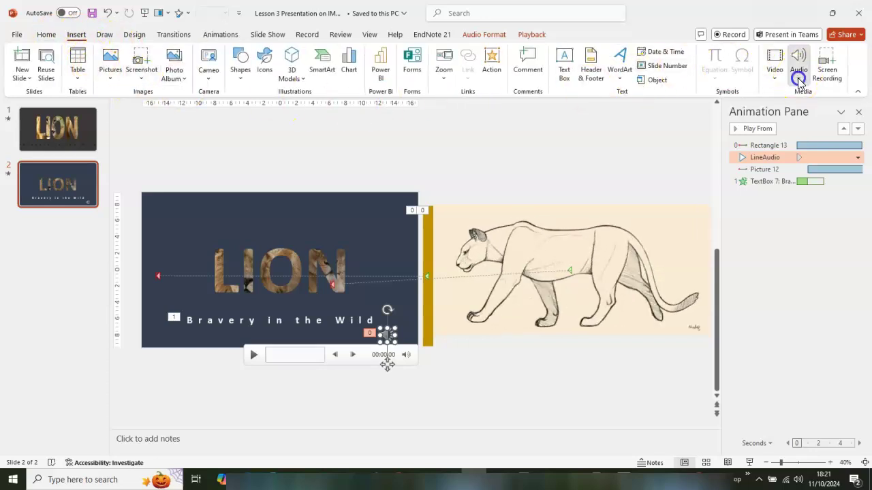
click(812, 97)
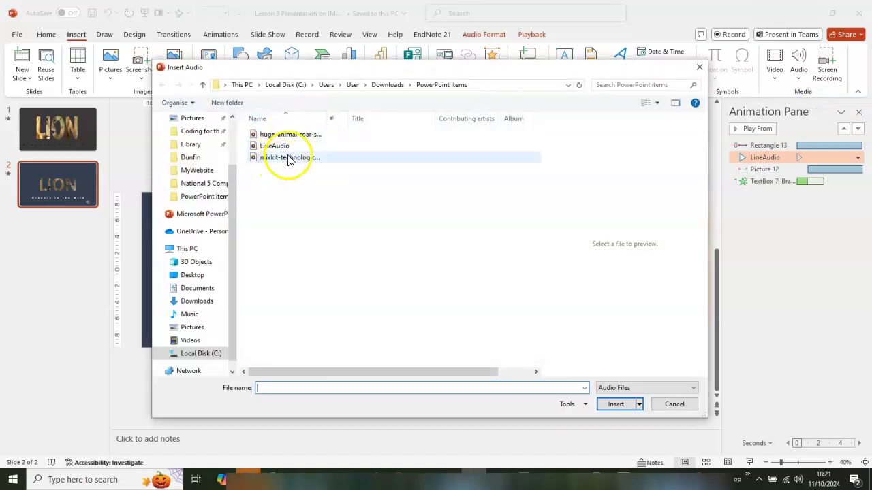
click(294, 140)
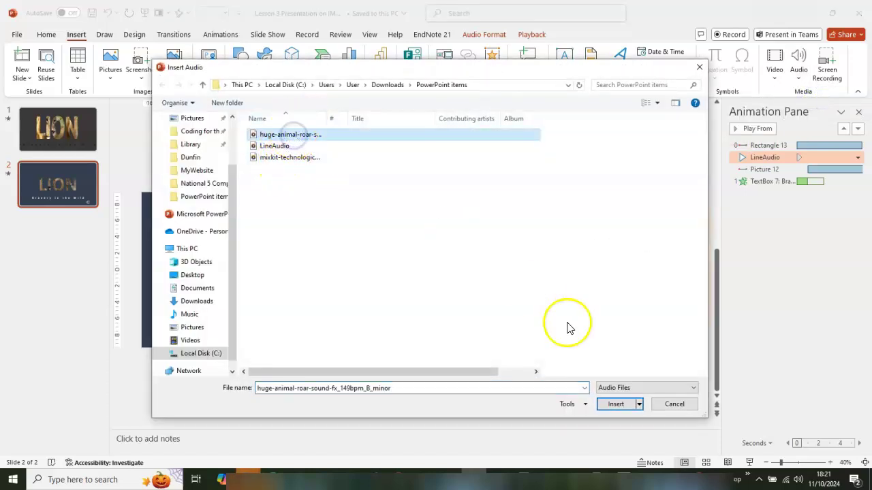
click(615, 405)
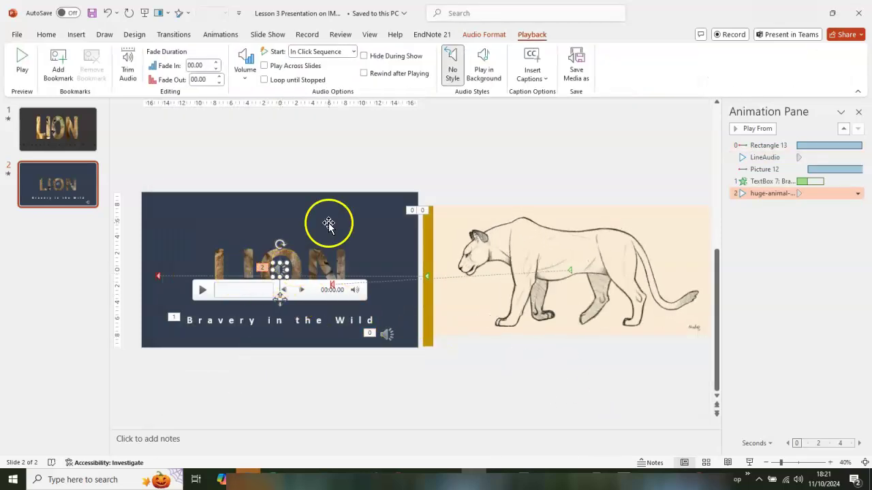
Hide the roar clip during the show and move its icon below the subtitle.
click(364, 56)
drag(282, 275, 284, 294)
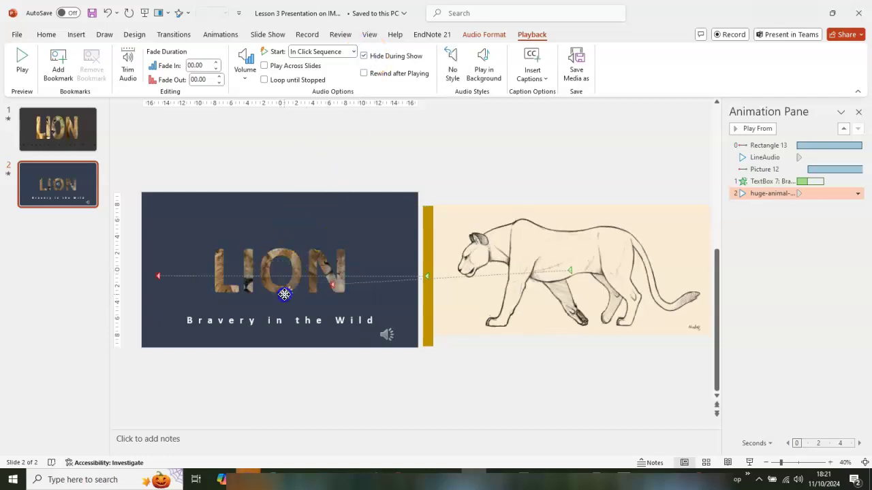
drag(304, 329, 326, 339)
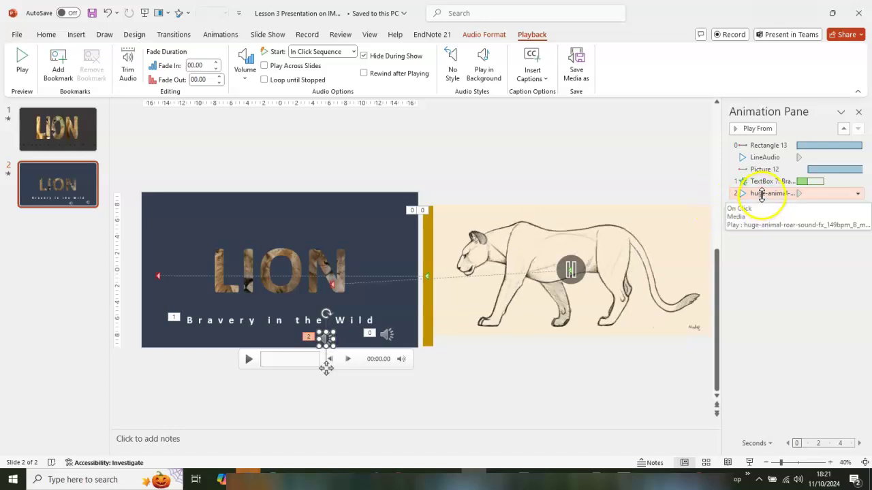
Move the roar clip above TextBox 7 in the Animation Pane and set Start to With Previous.
drag(761, 194, 764, 179)
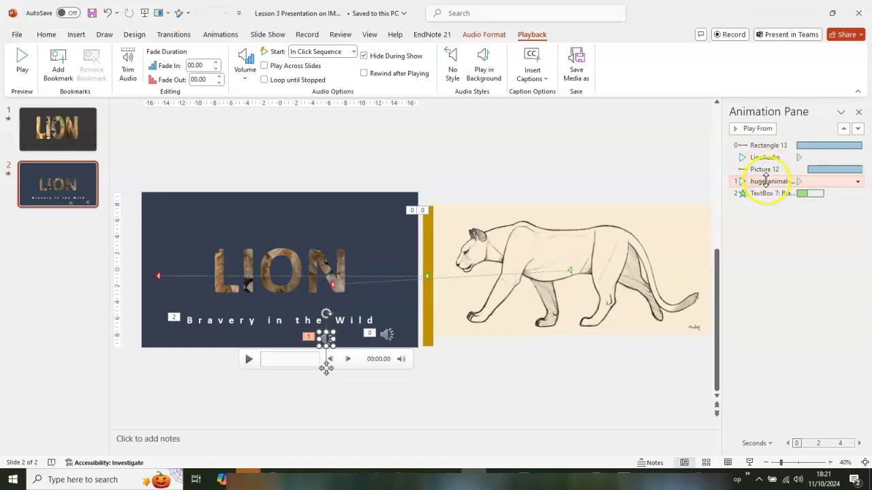
click(225, 35)
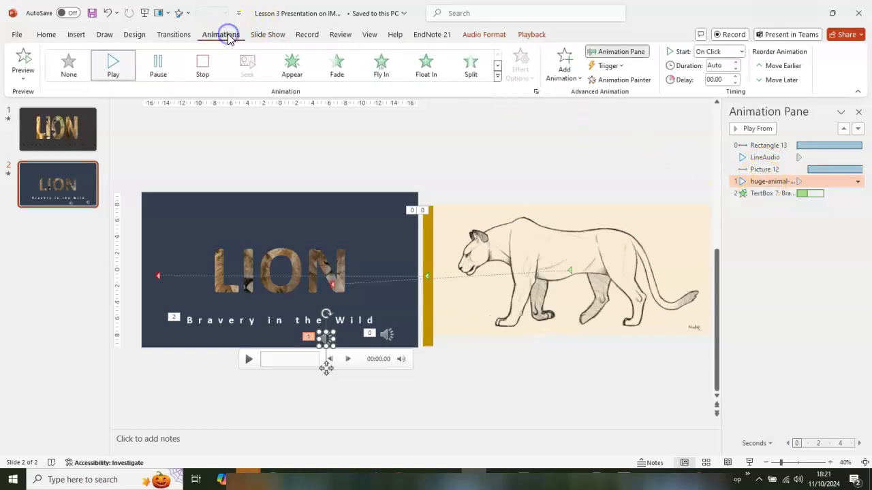
click(742, 53)
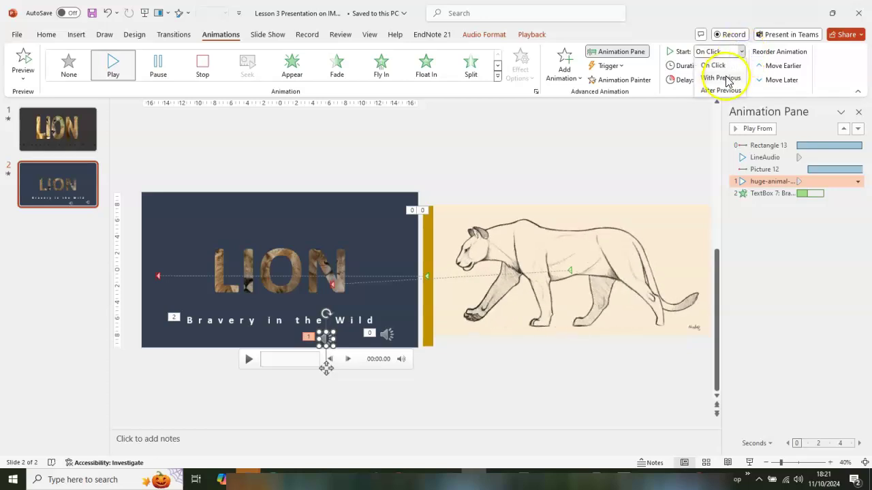
click(723, 78)
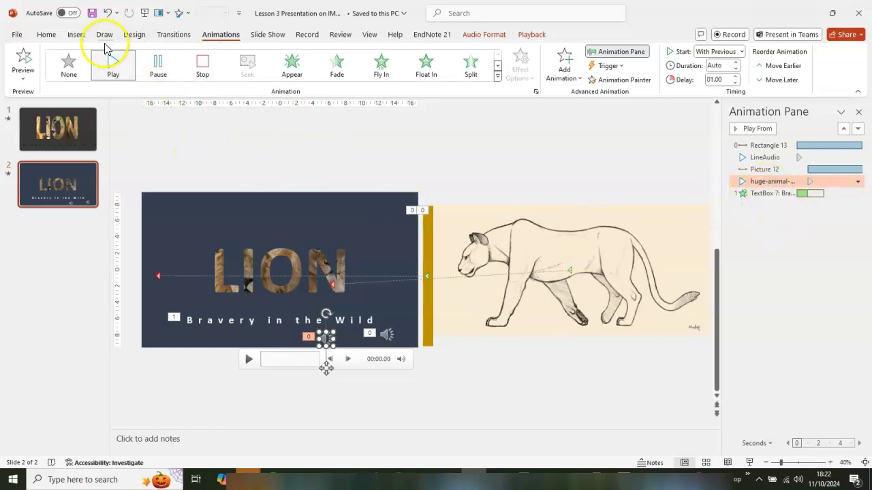
Insert the mixkit-technological-futuristic-hum-2133 audio file from the PC onto the slide.
click(76, 37)
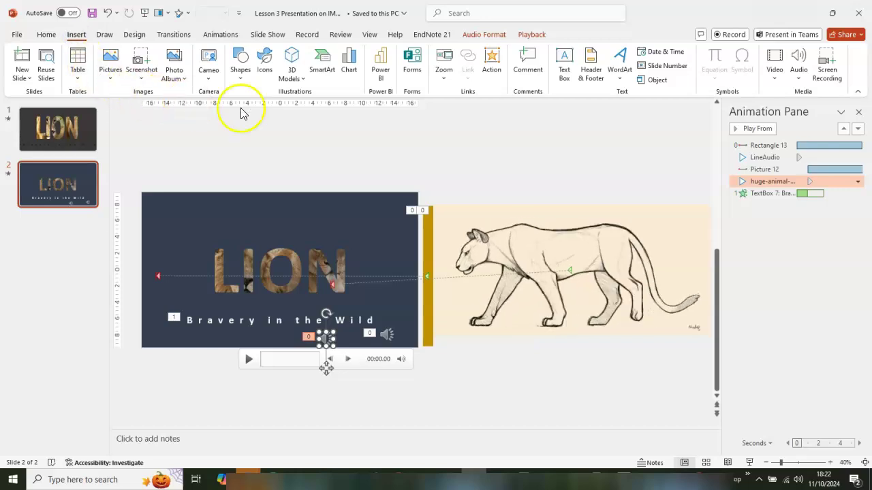
click(799, 78)
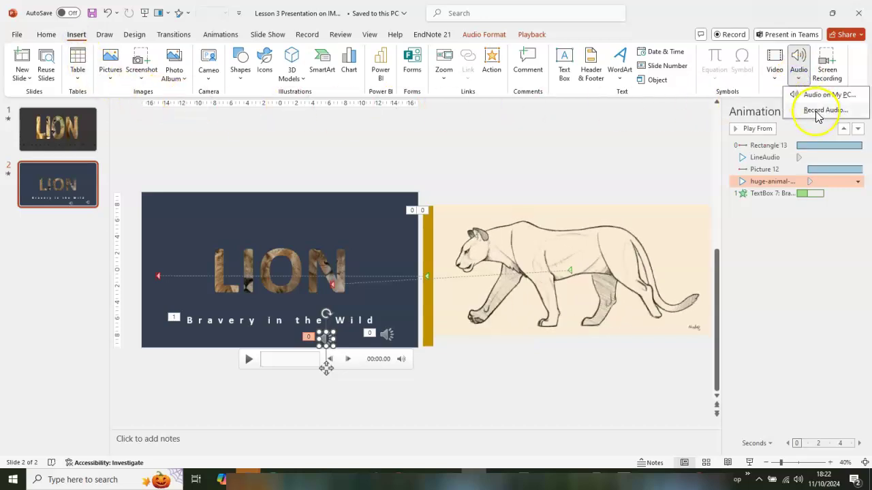
click(822, 95)
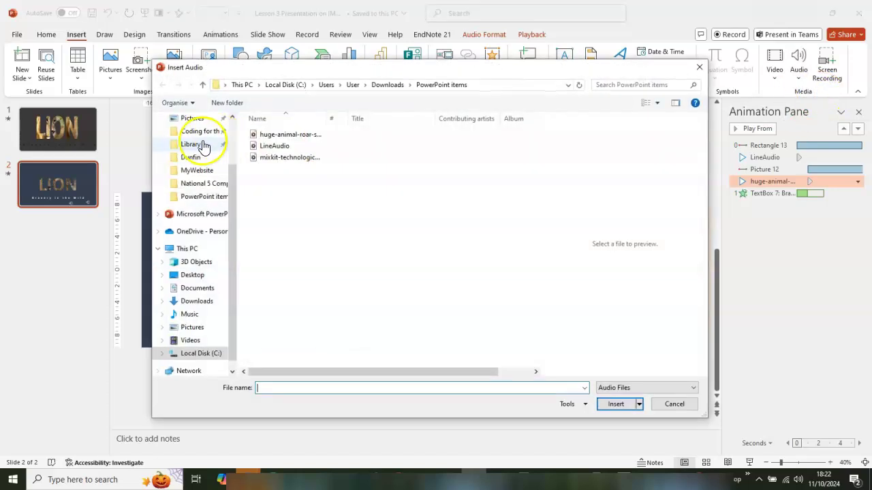
click(277, 159)
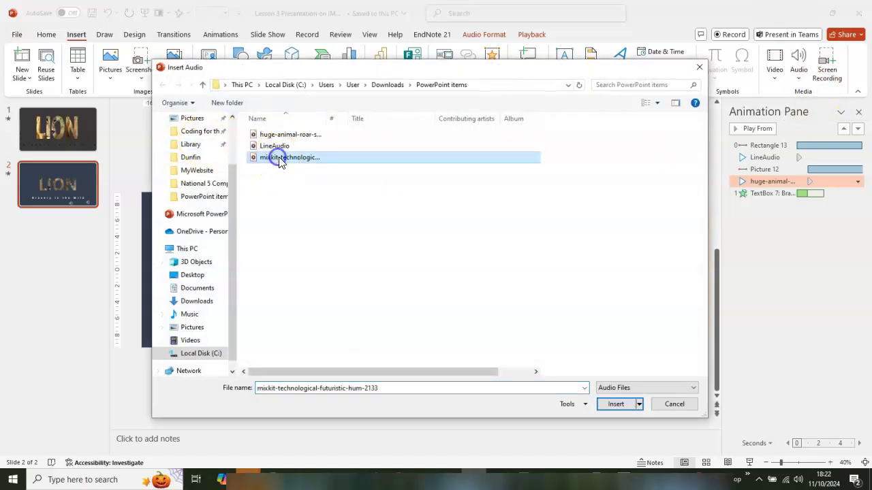
click(615, 404)
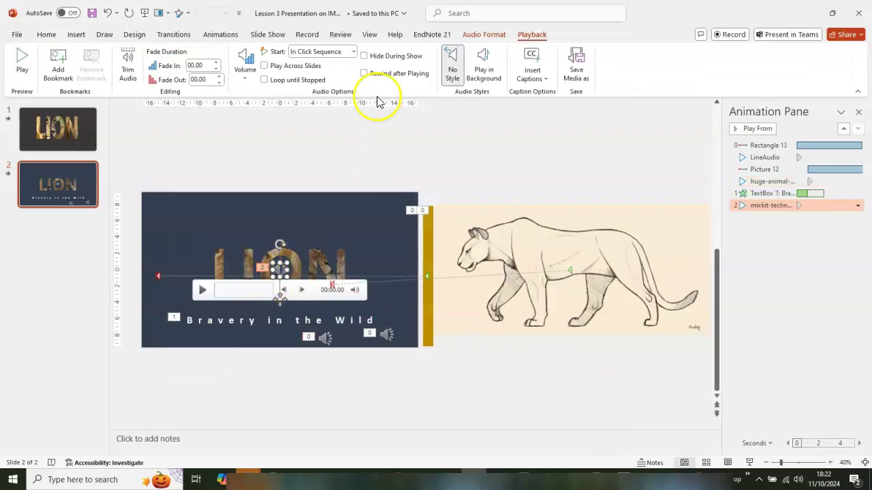
Hide the hum clip during the show and place its icon below the subtitle.
click(366, 57)
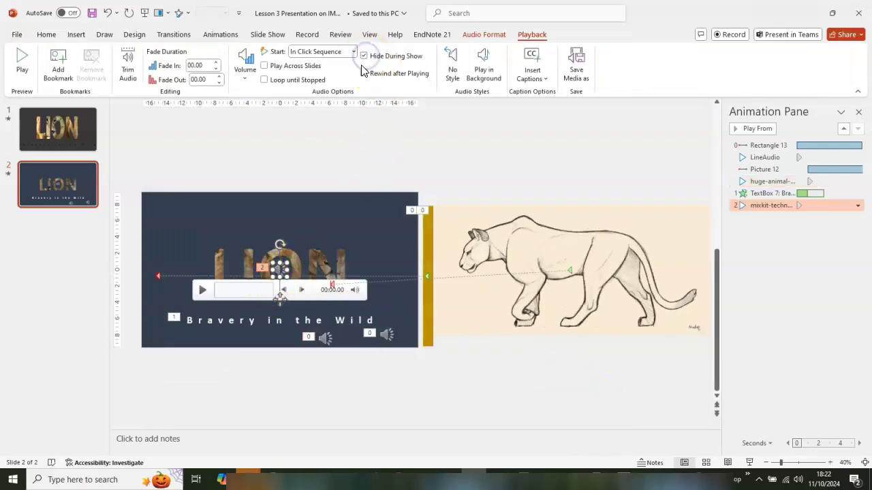
drag(280, 292, 272, 293)
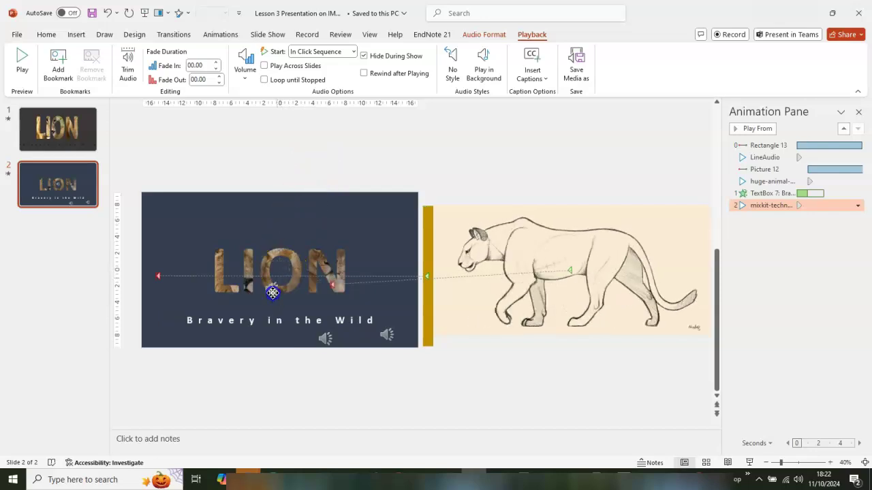
click(272, 334)
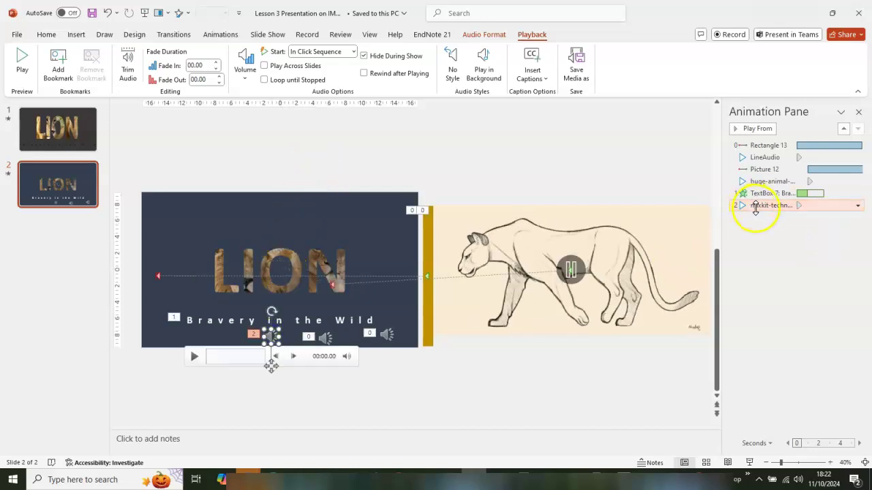
Set the hum clip to start With Previous and select the subtitle's Whip animation.
click(219, 35)
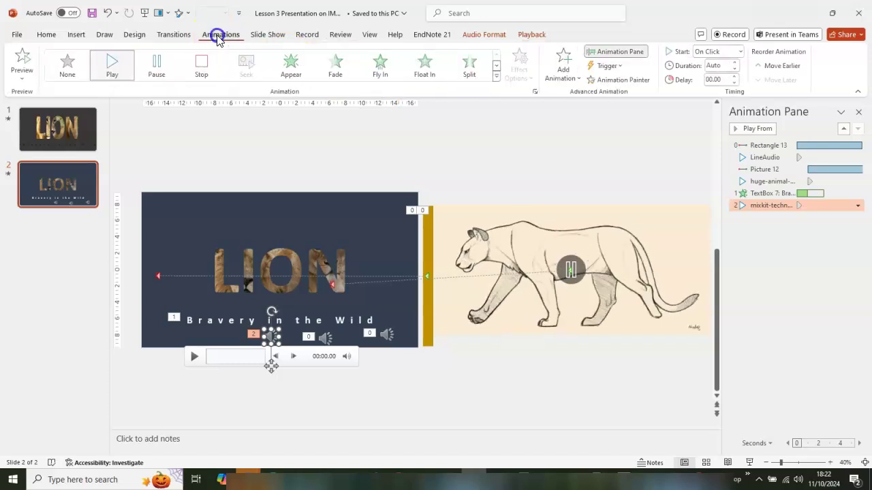
click(742, 53)
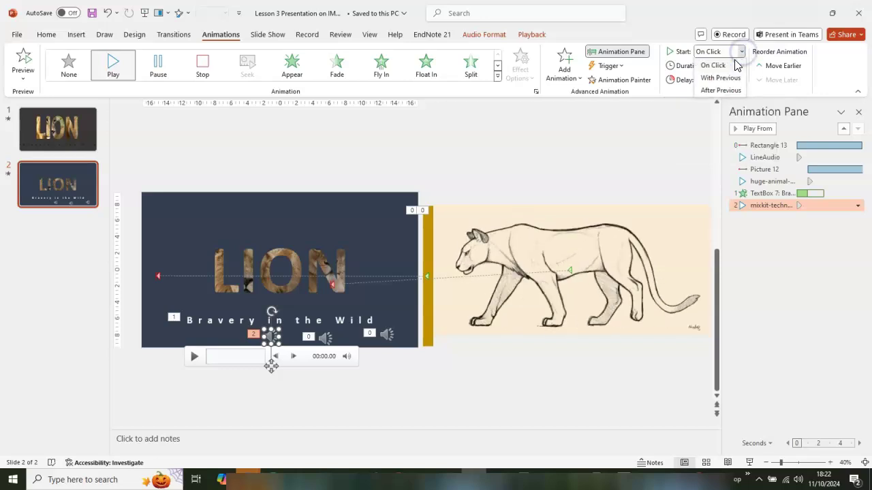
click(720, 78)
click(800, 237)
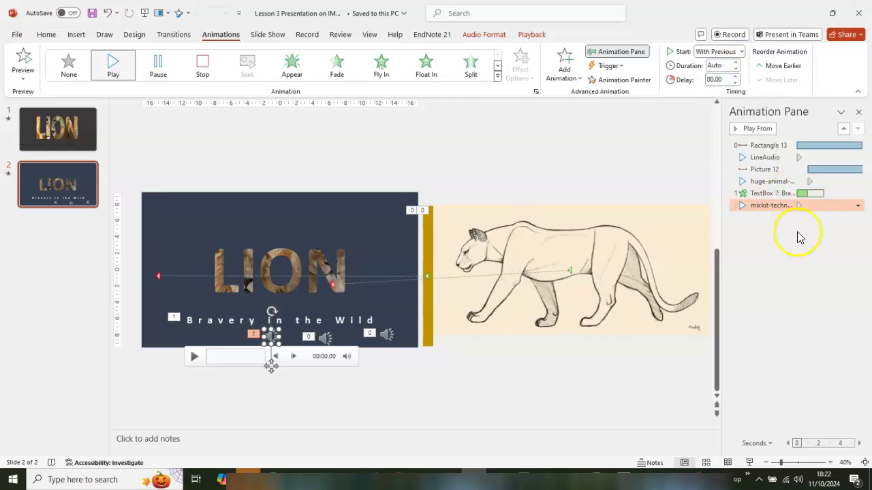
click(766, 193)
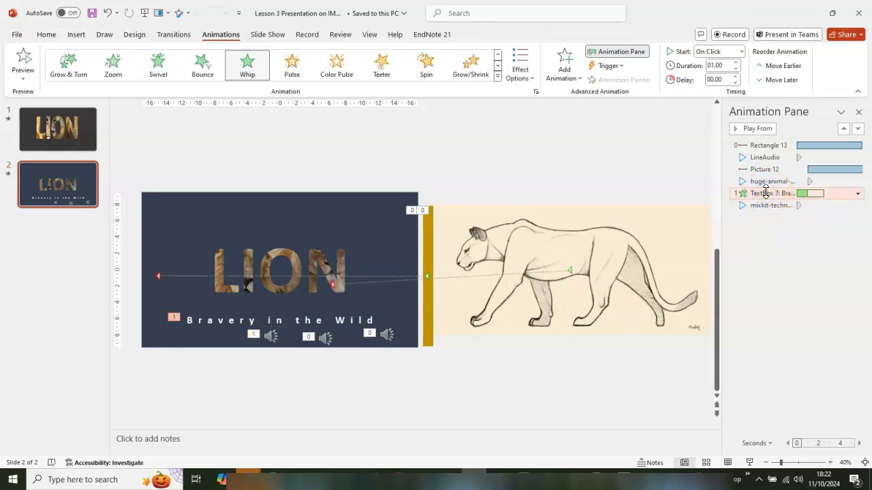
Set the subtitle's Whip to start After Previous and preview the animations.
click(741, 51)
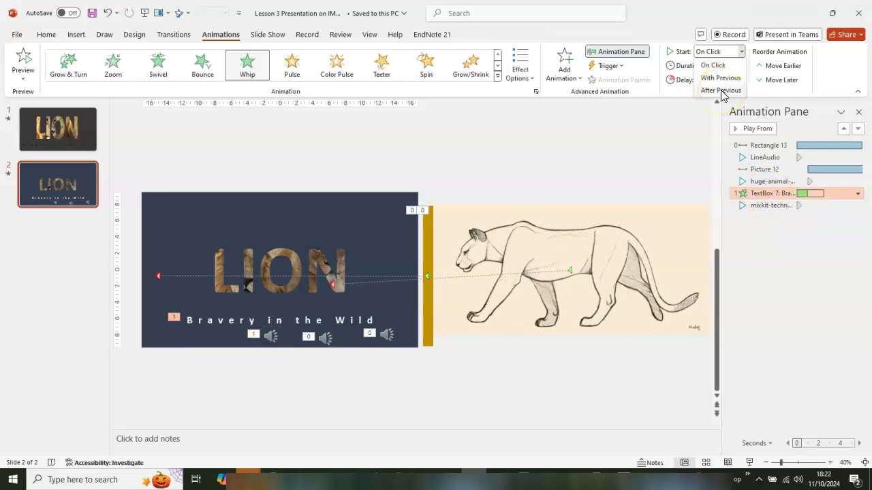
click(721, 90)
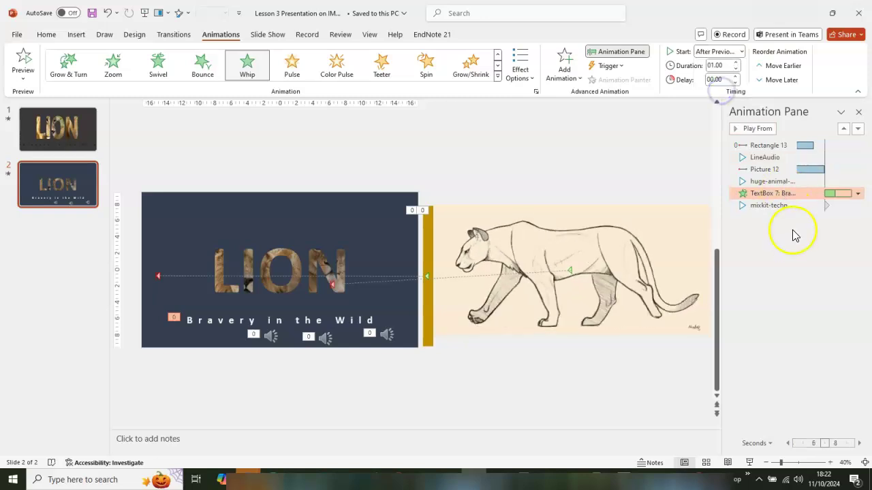
click(762, 129)
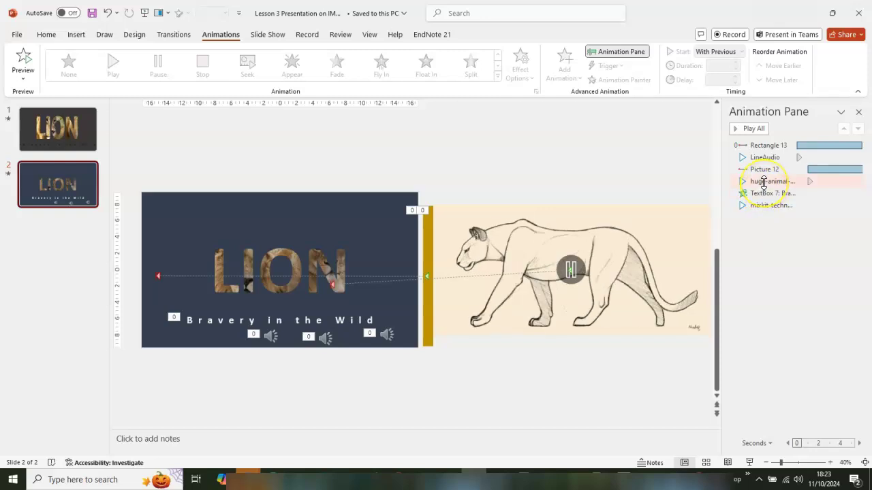
Raise the roar clip's animation delay to 03.00 seconds.
click(763, 181)
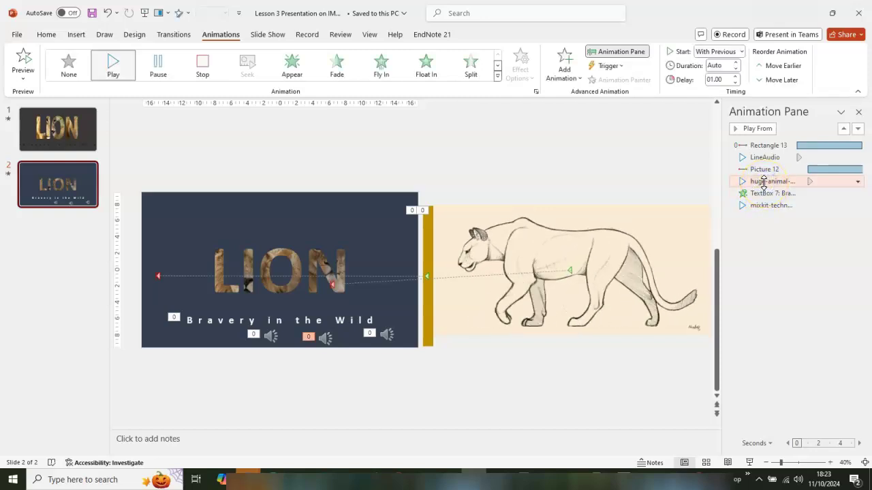
click(751, 134)
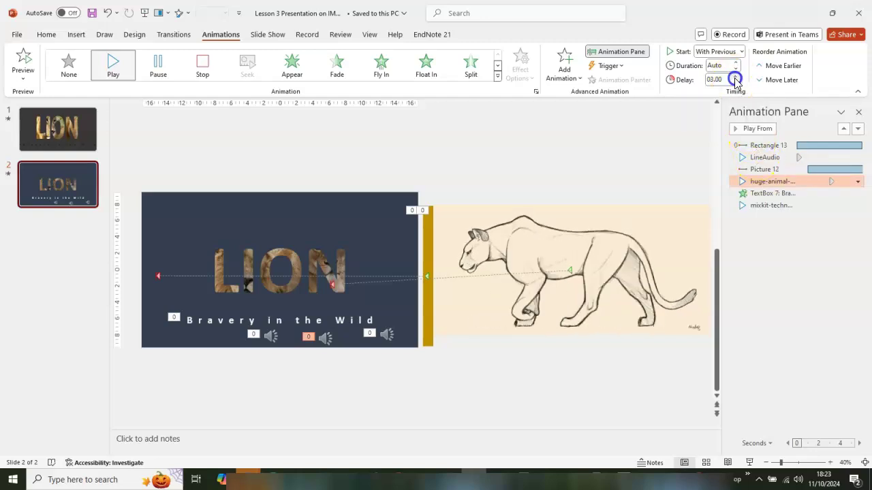
click(781, 263)
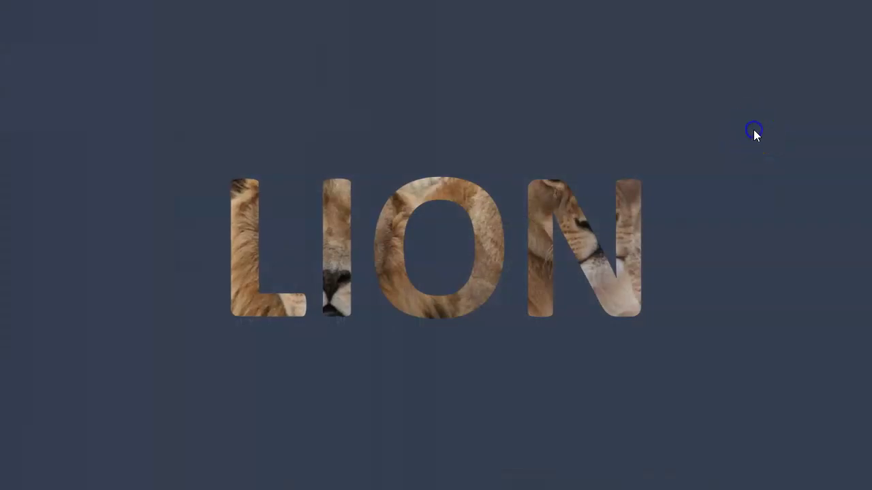
click(753, 131)
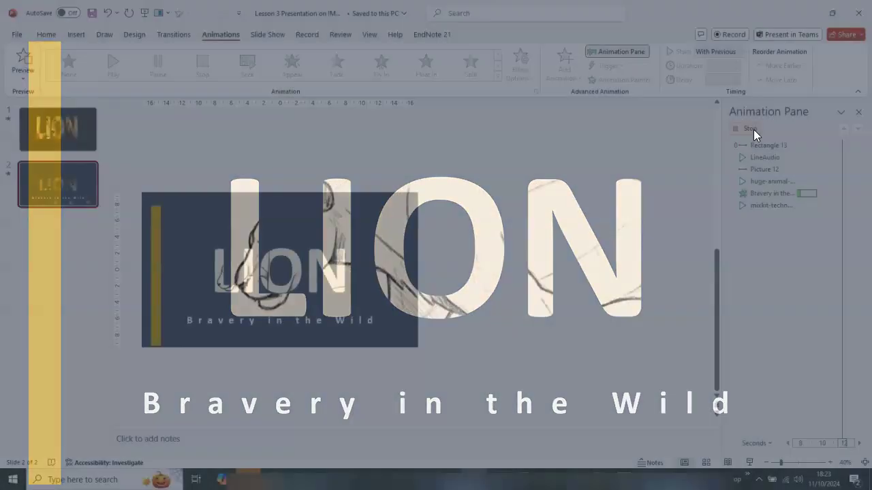
click(753, 129)
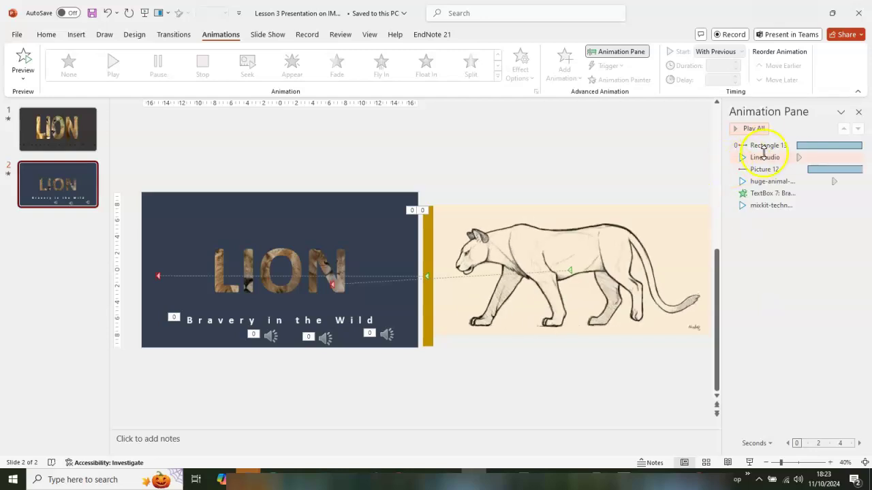
click(749, 129)
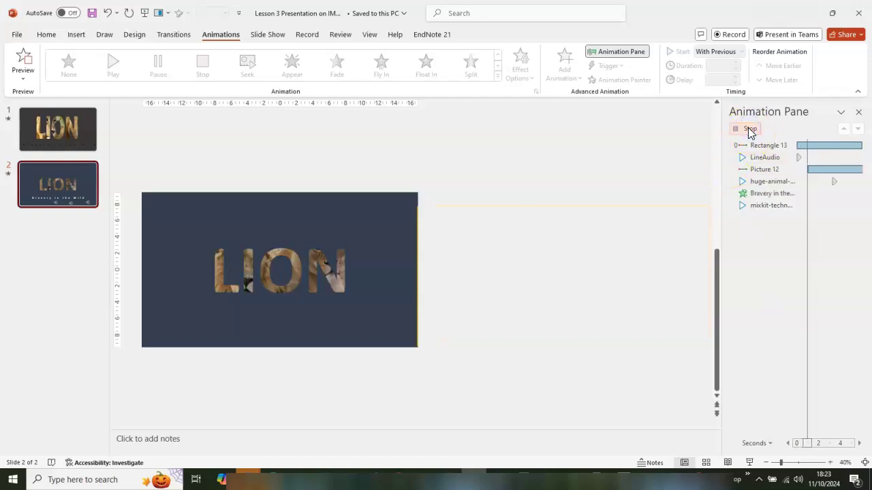